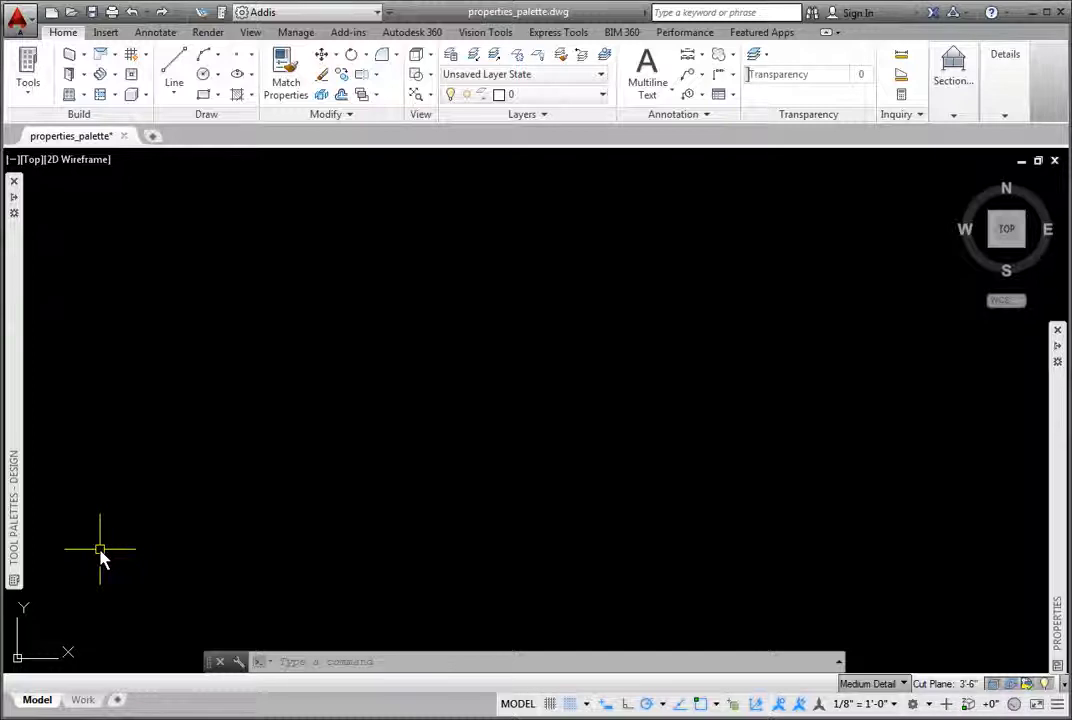
Start a new wall and show its properties: Standard style, 6" width, 10'-0" base height
mouse_move(14, 385)
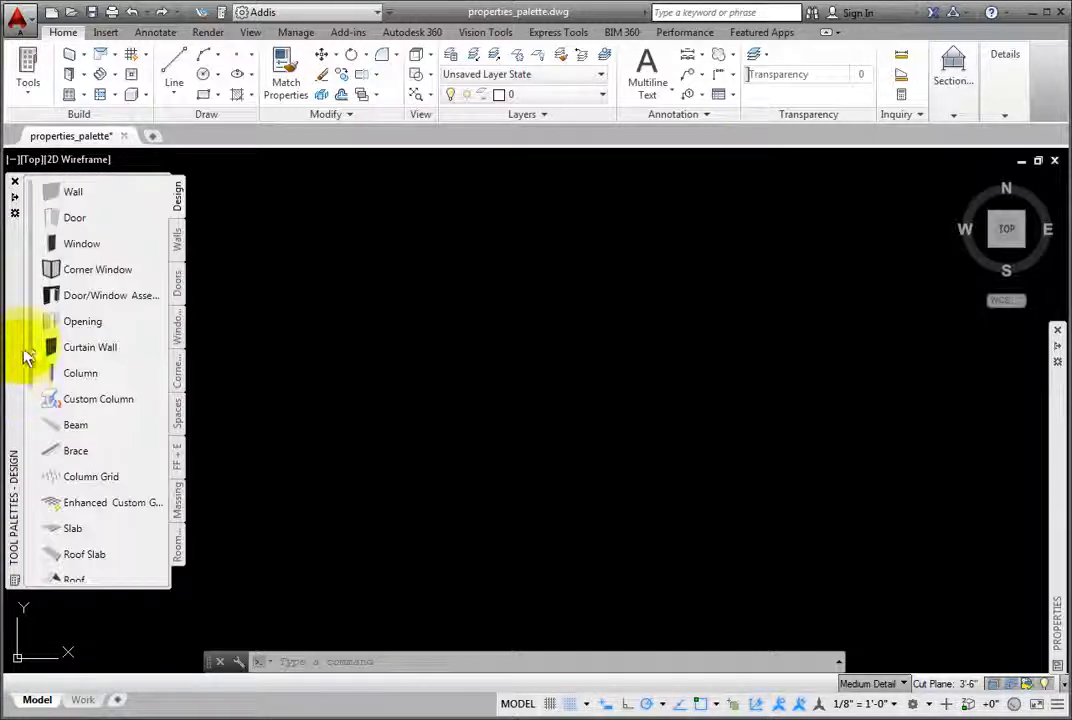
click(60, 193)
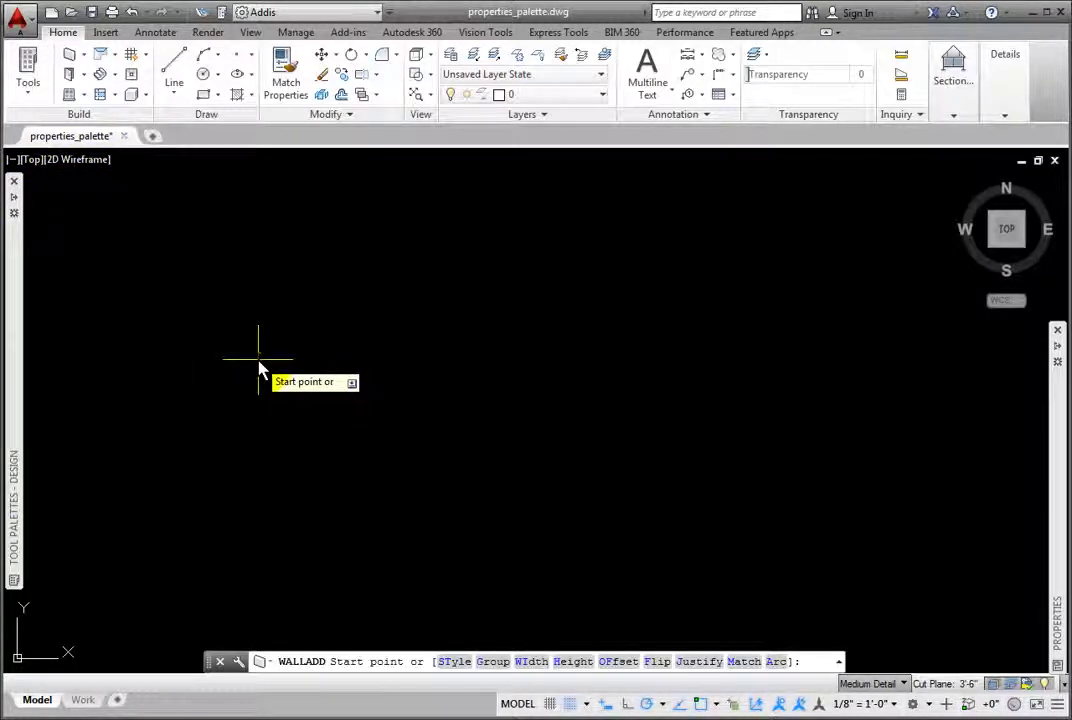
key(Down)
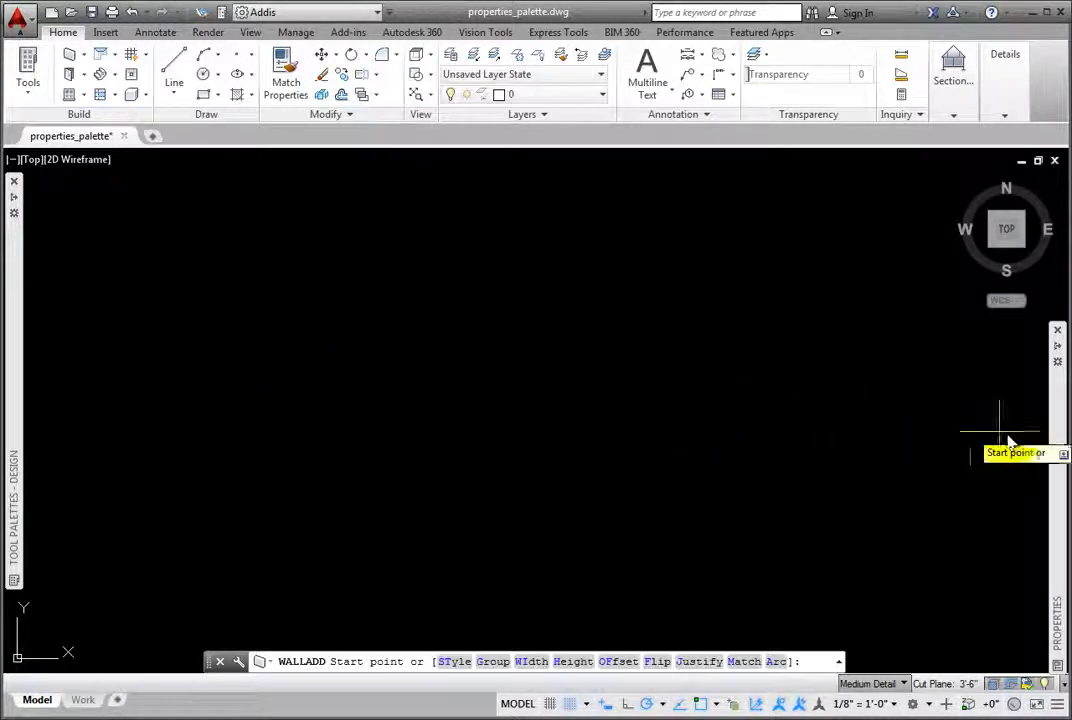
mouse_move(1055, 445)
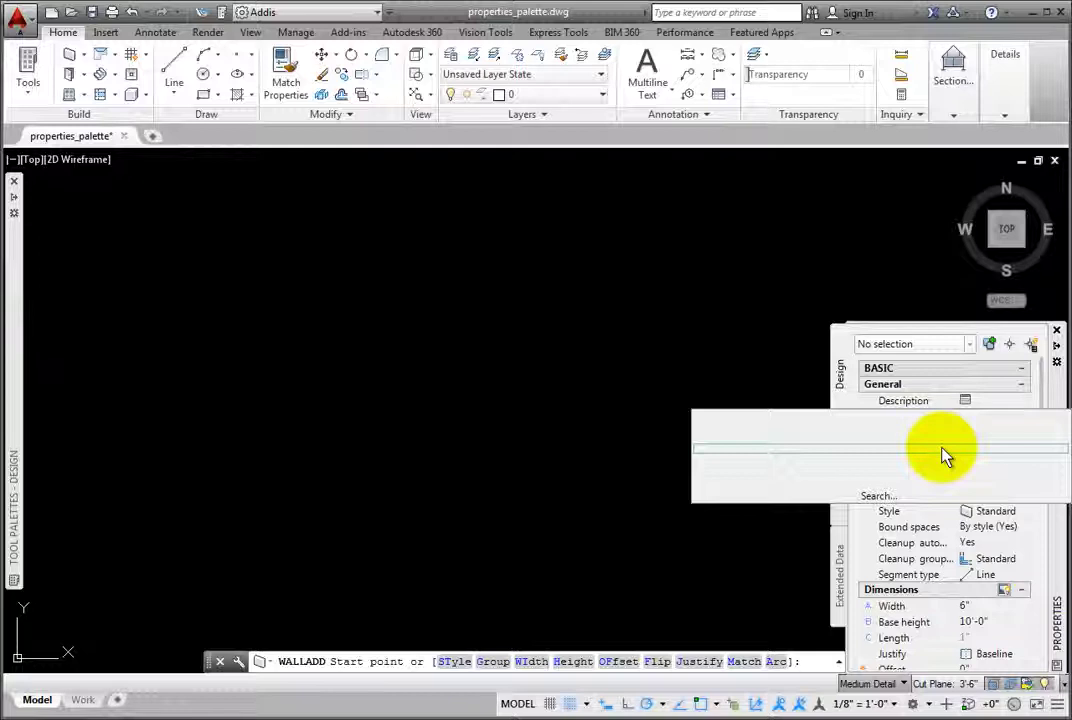
click(941, 452)
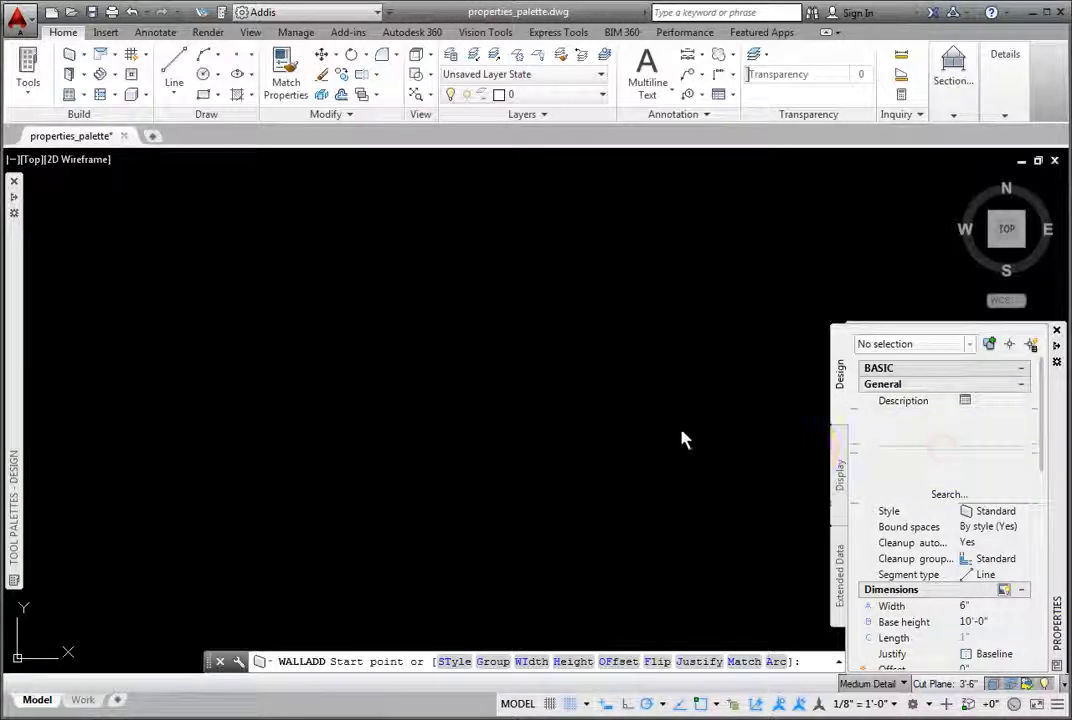
text(st)
key(Return)
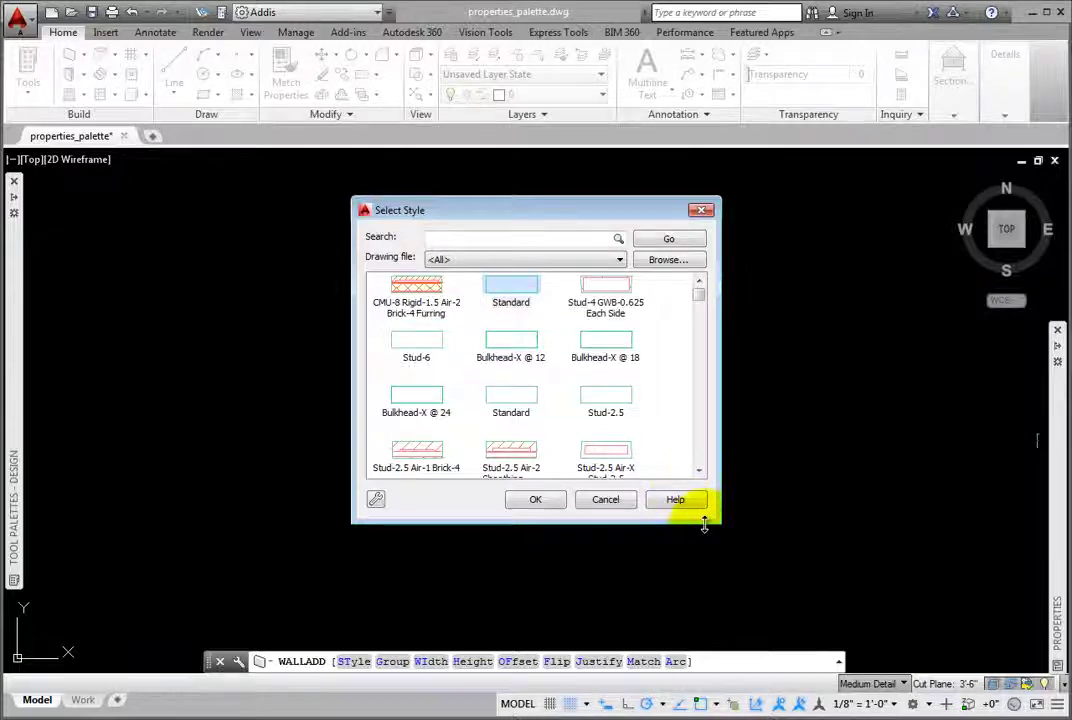
drag(704, 524, 702, 606)
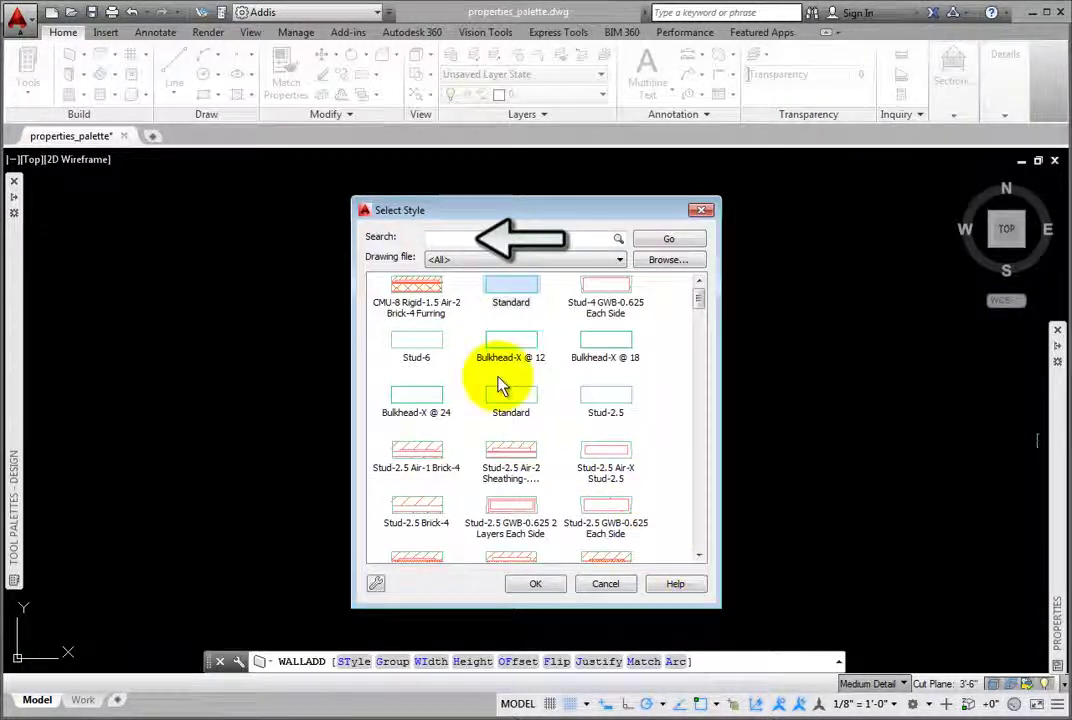
click(483, 238)
text(cu)
text(mu)
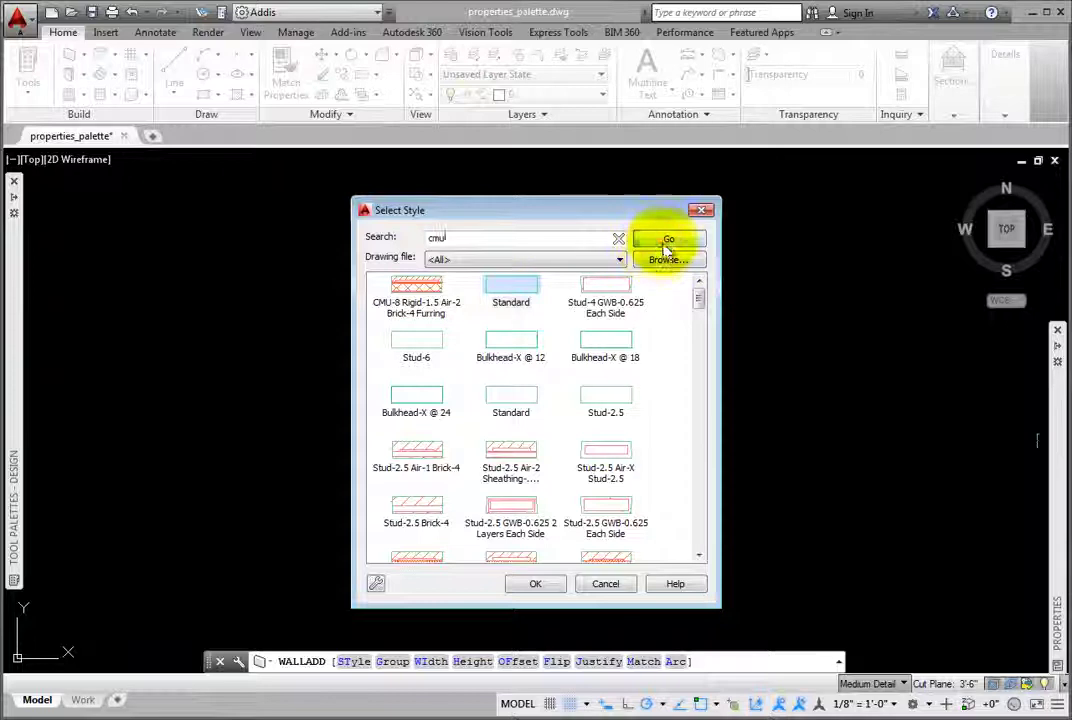
click(667, 239)
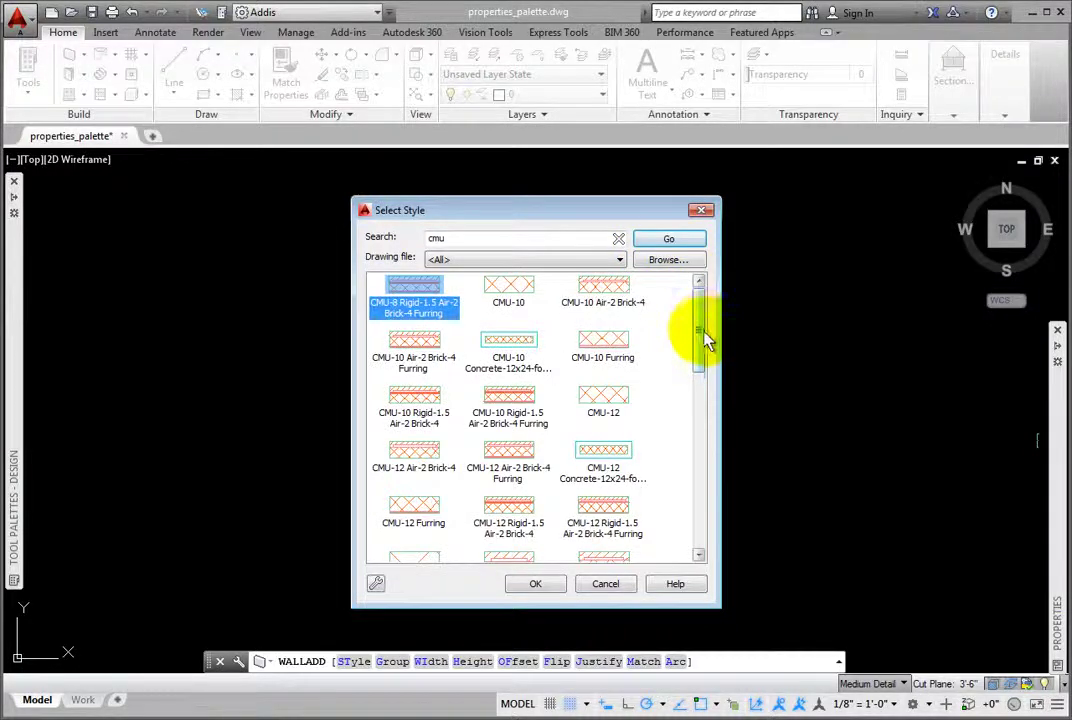
mouse_move(701, 342)
mouse_down()
mouse_move(690, 503)
mouse_move(696, 335)
mouse_up()
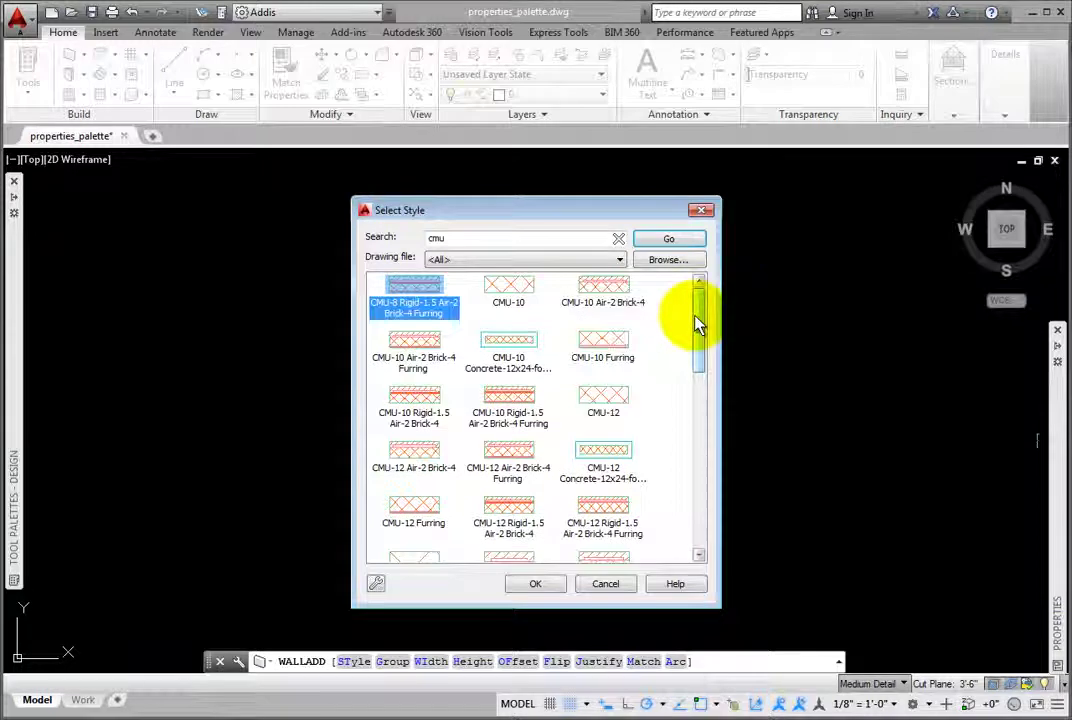
click(619, 239)
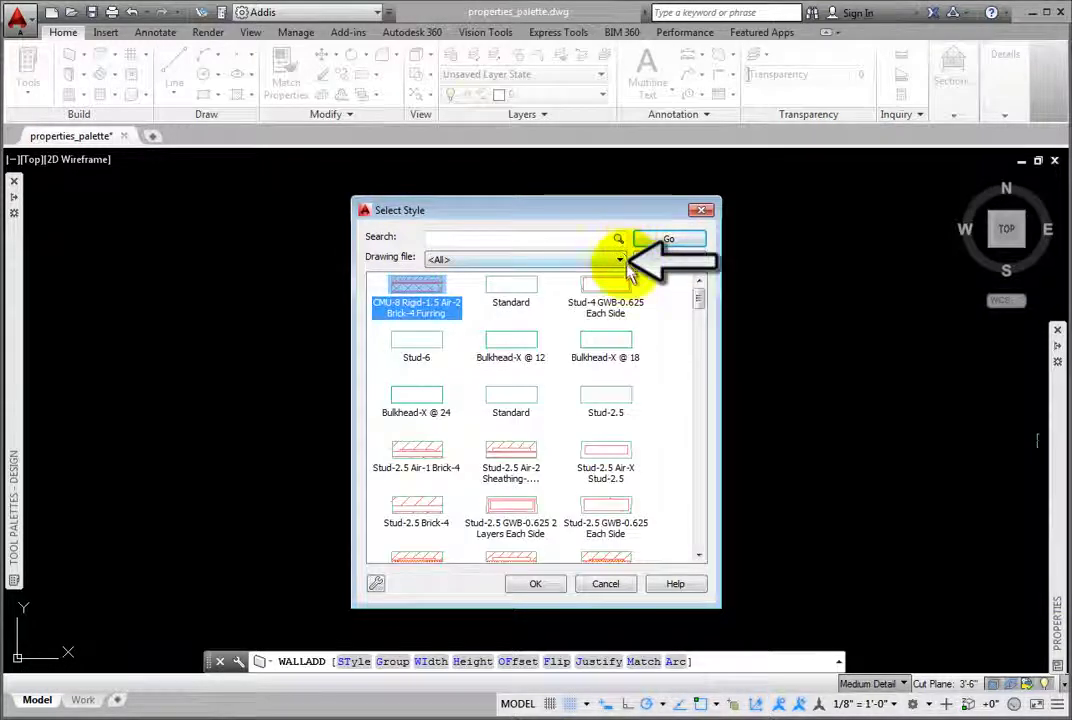
click(620, 261)
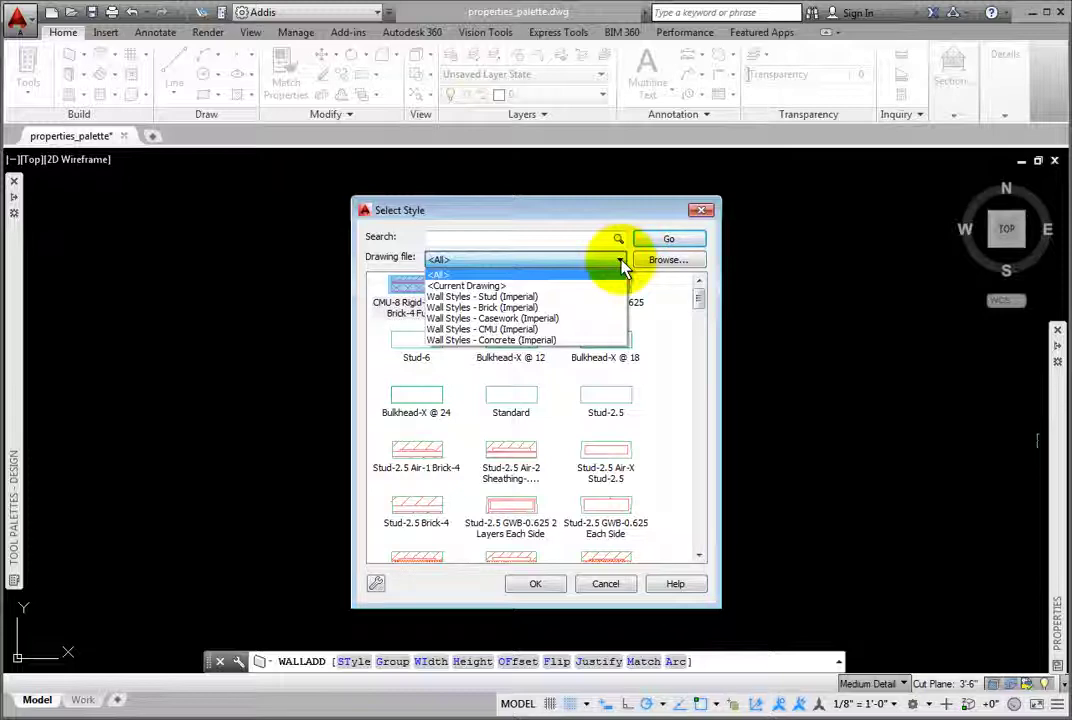
click(620, 262)
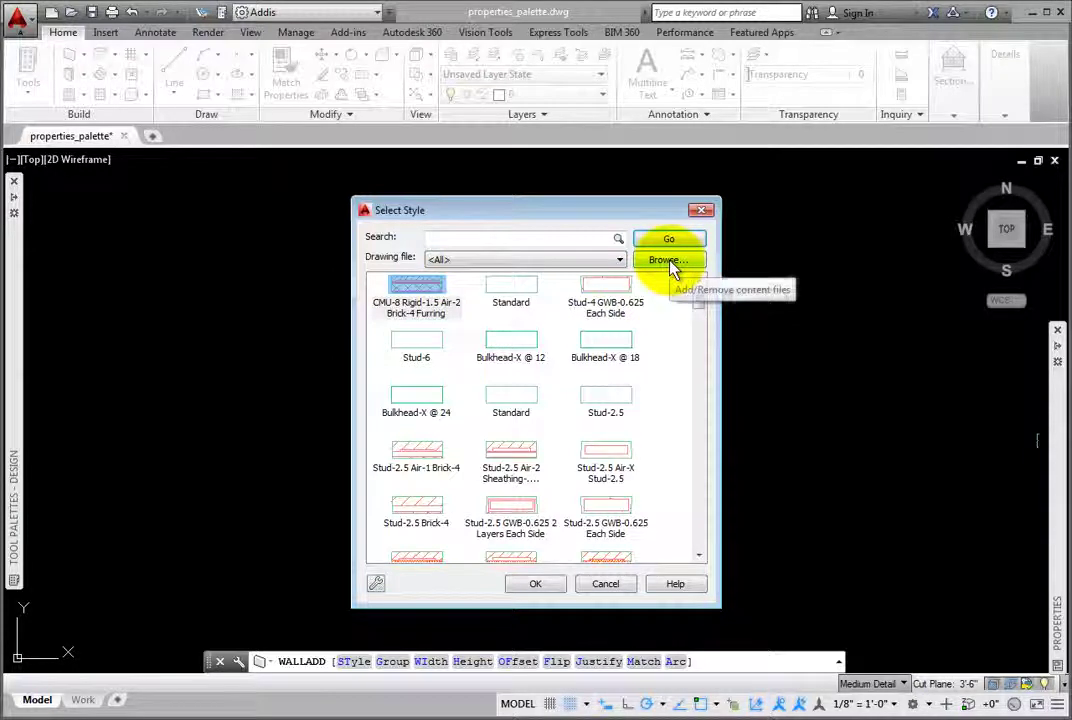
click(670, 262)
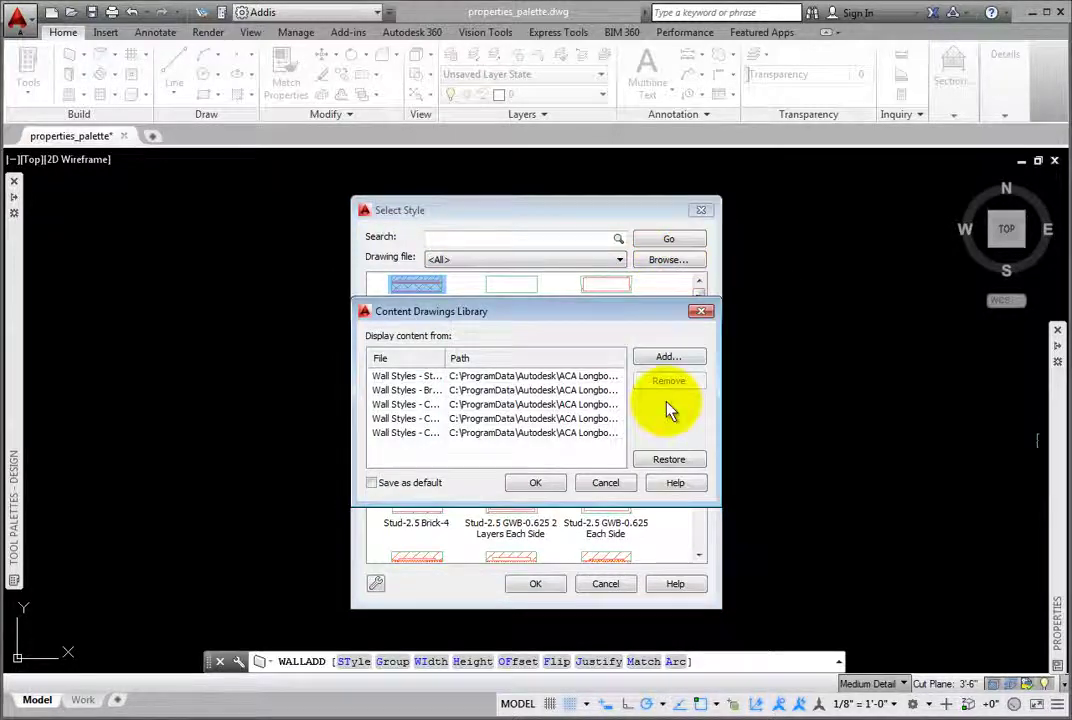
click(622, 485)
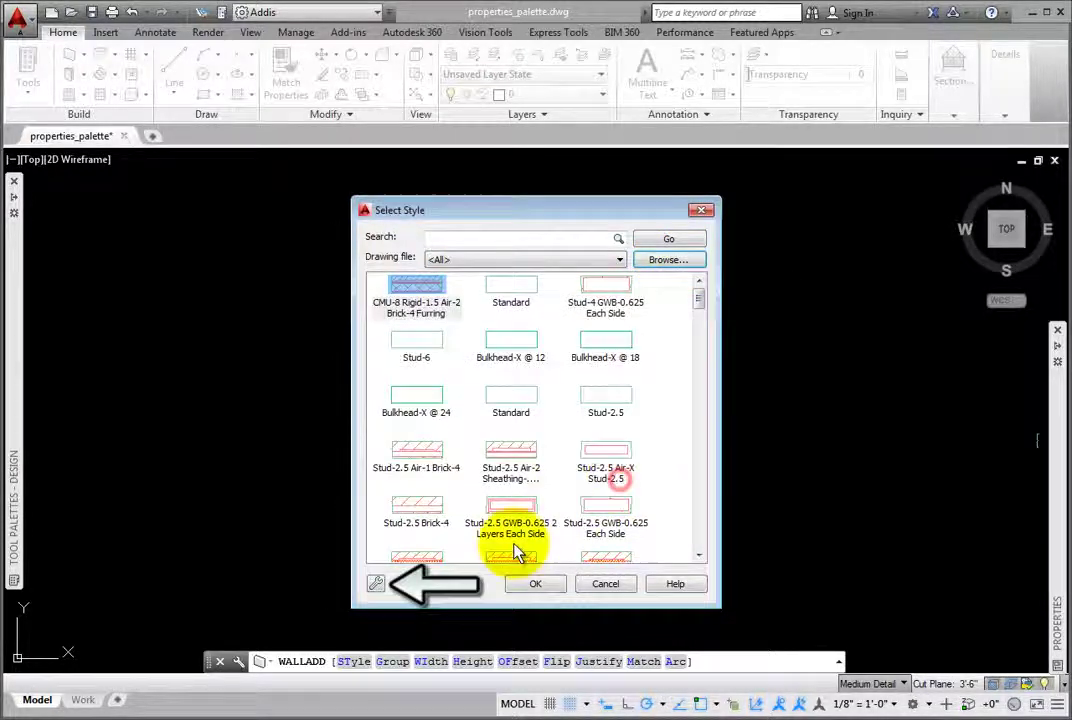
click(377, 584)
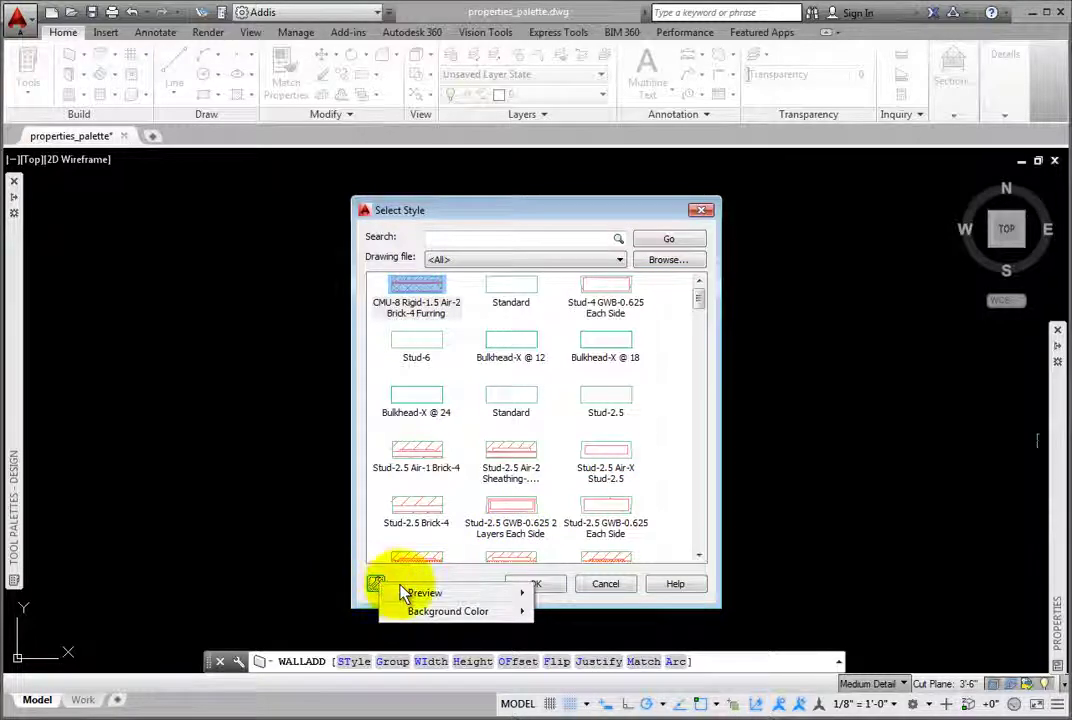
mouse_move(408, 597)
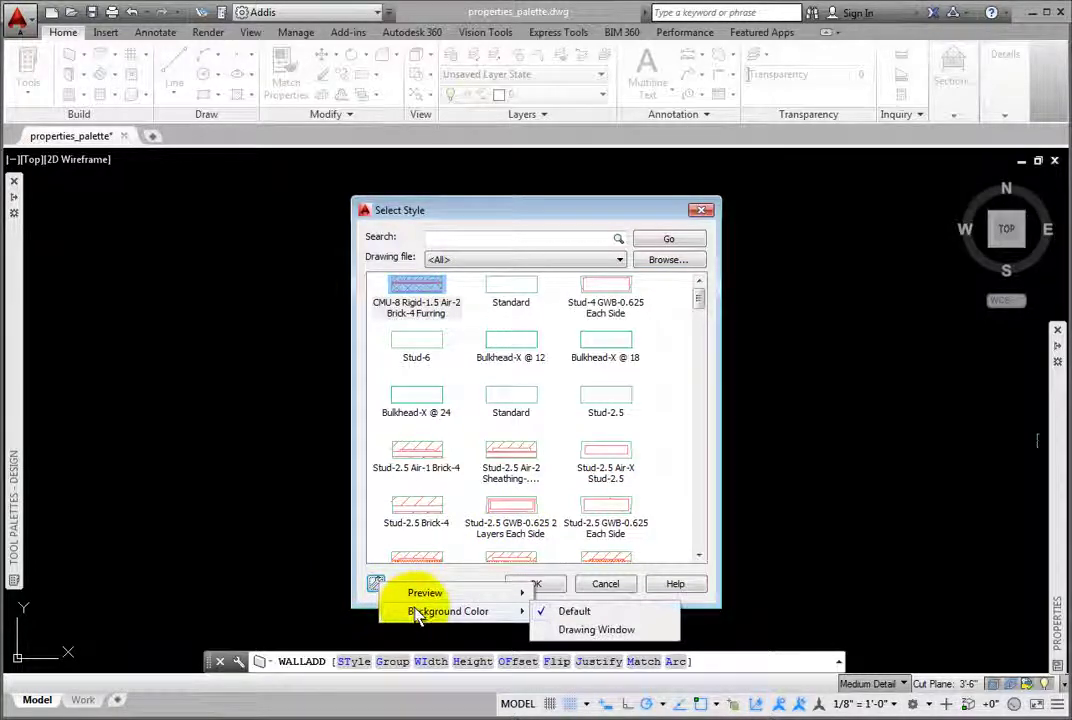
click(620, 590)
Cancel the wall command and review the AEC Content paths in Options
click(617, 588)
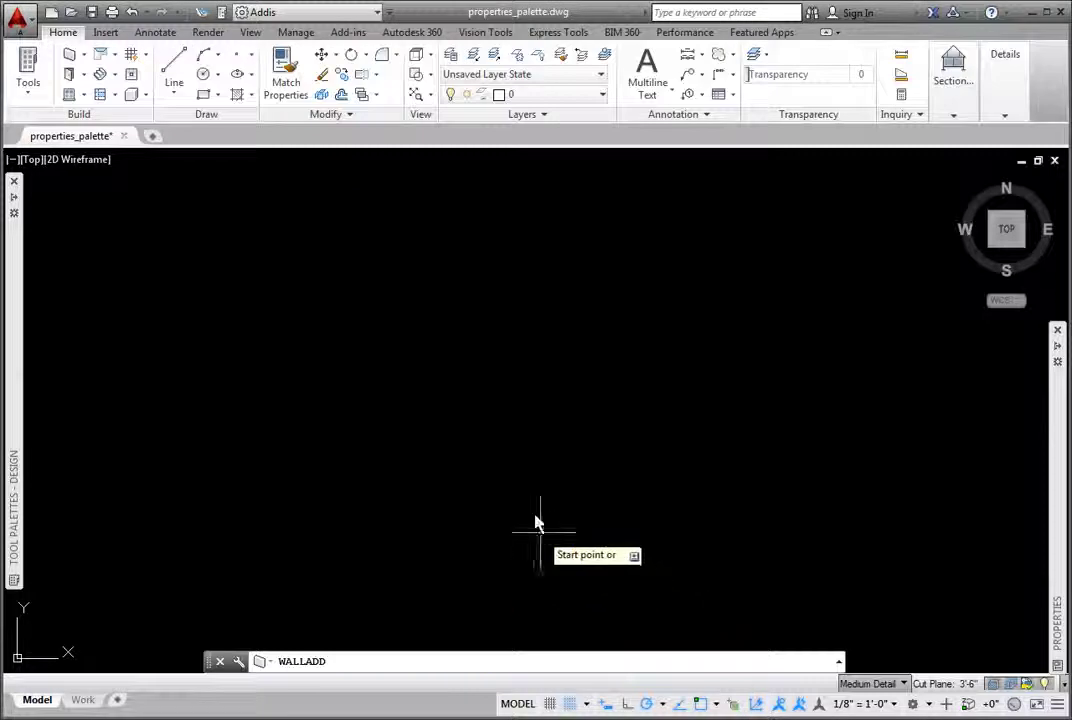
key(Escape)
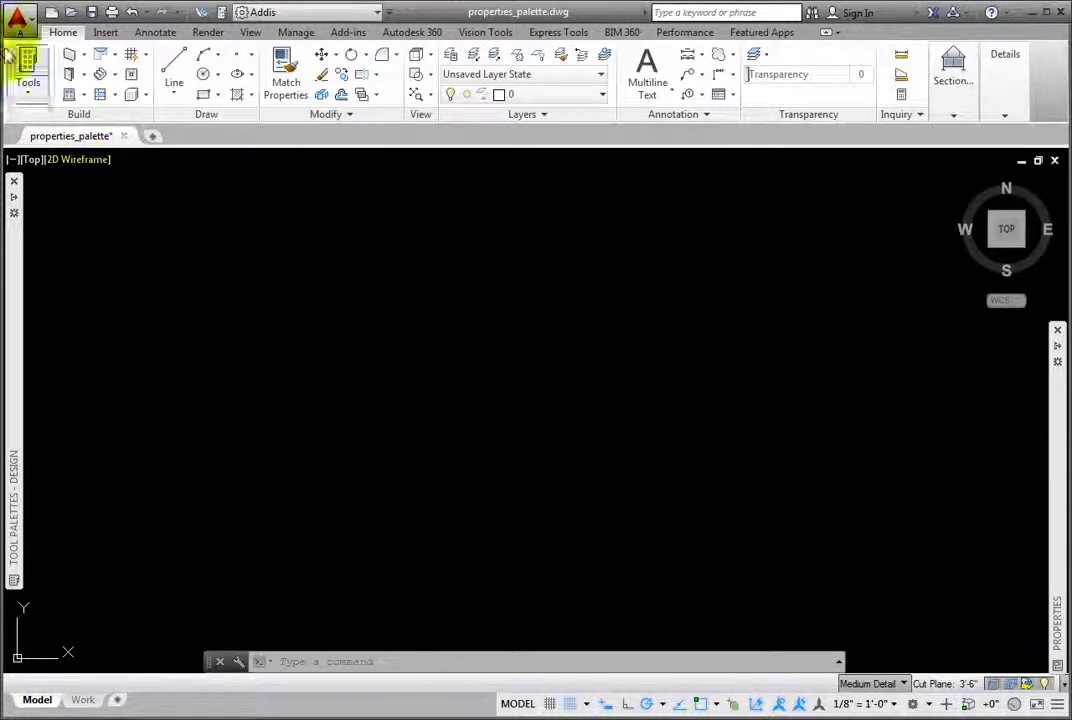
click(20, 25)
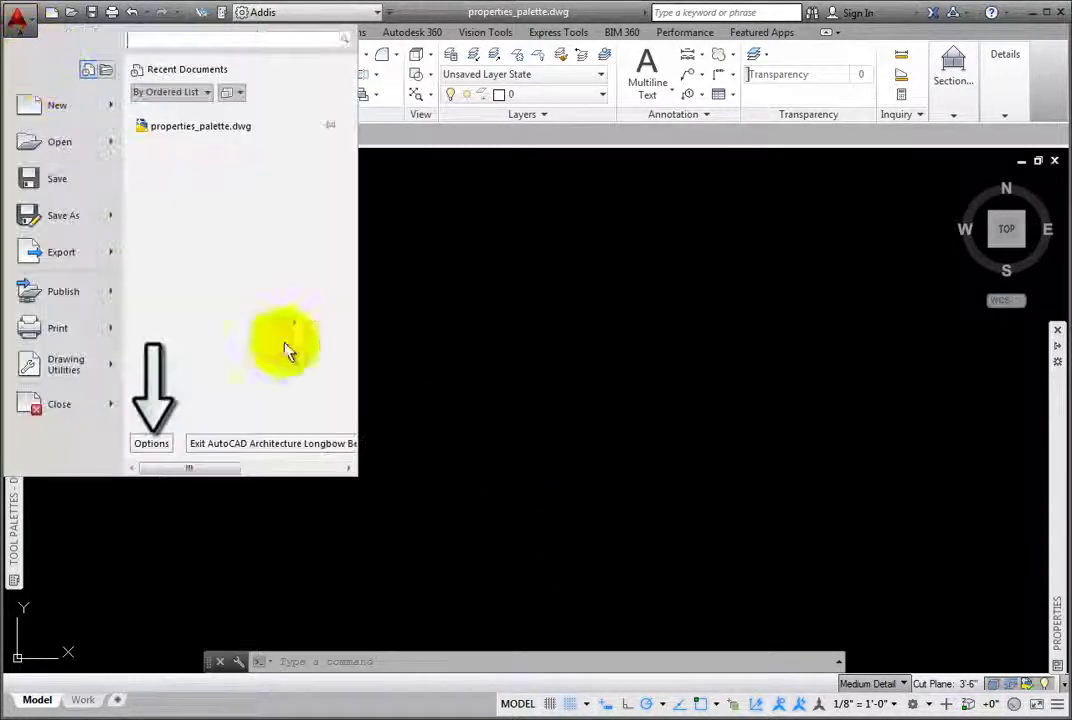
click(150, 443)
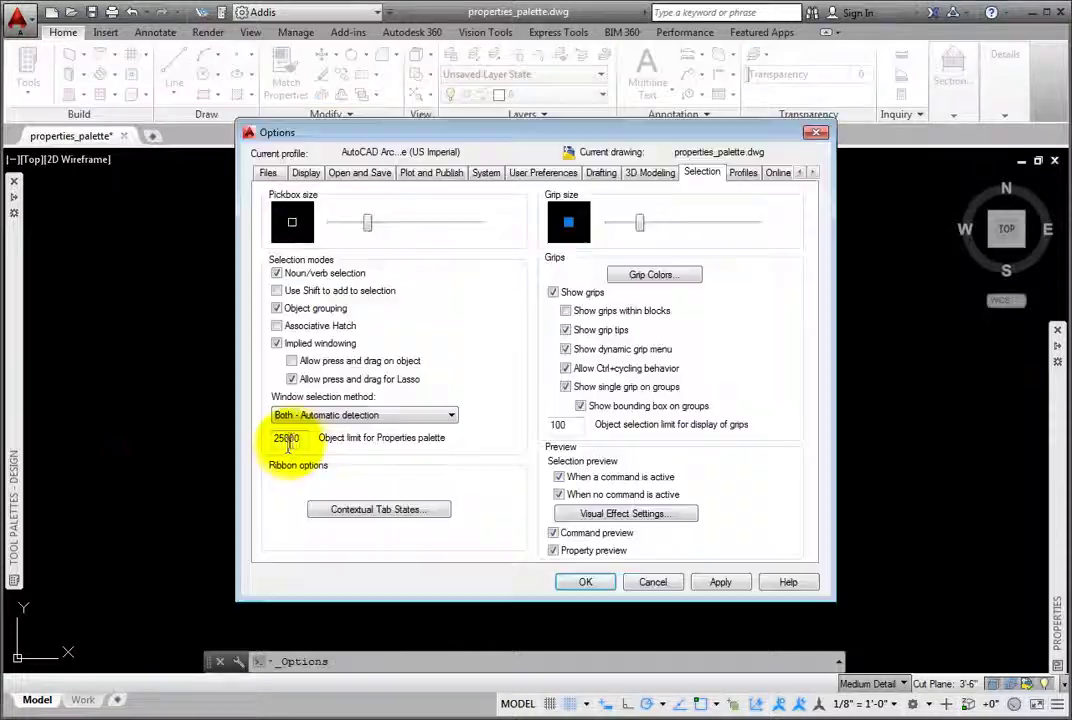
click(811, 173)
click(811, 173)
click(811, 173)
click(627, 172)
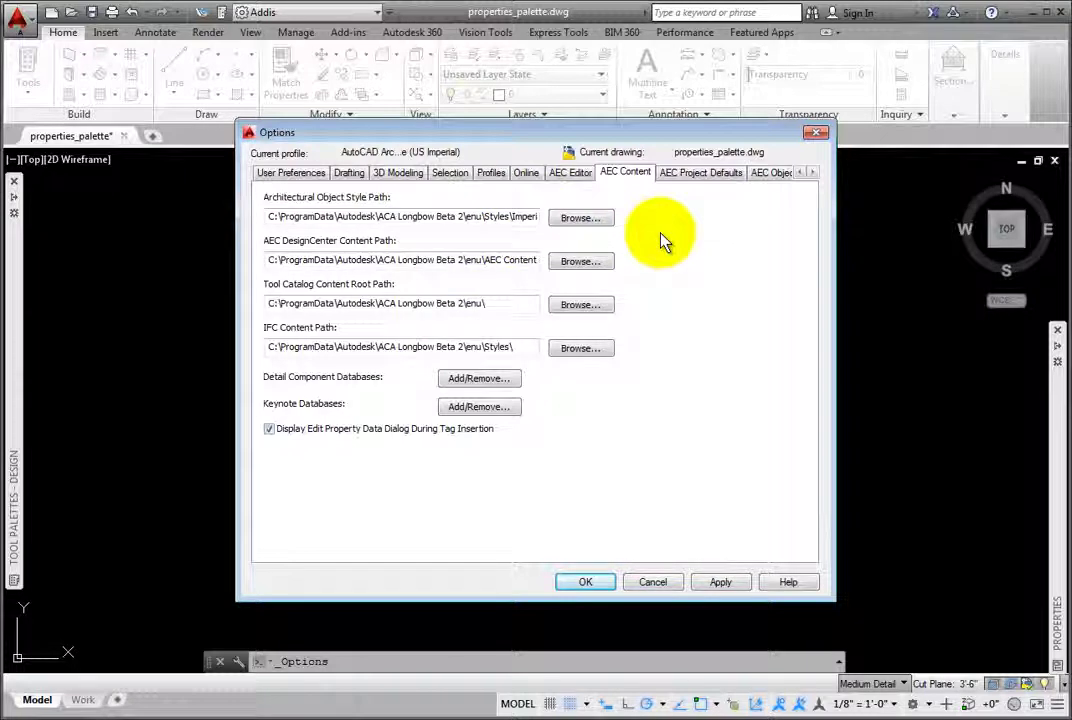
Close Options without changes and restart the wall command
click(656, 580)
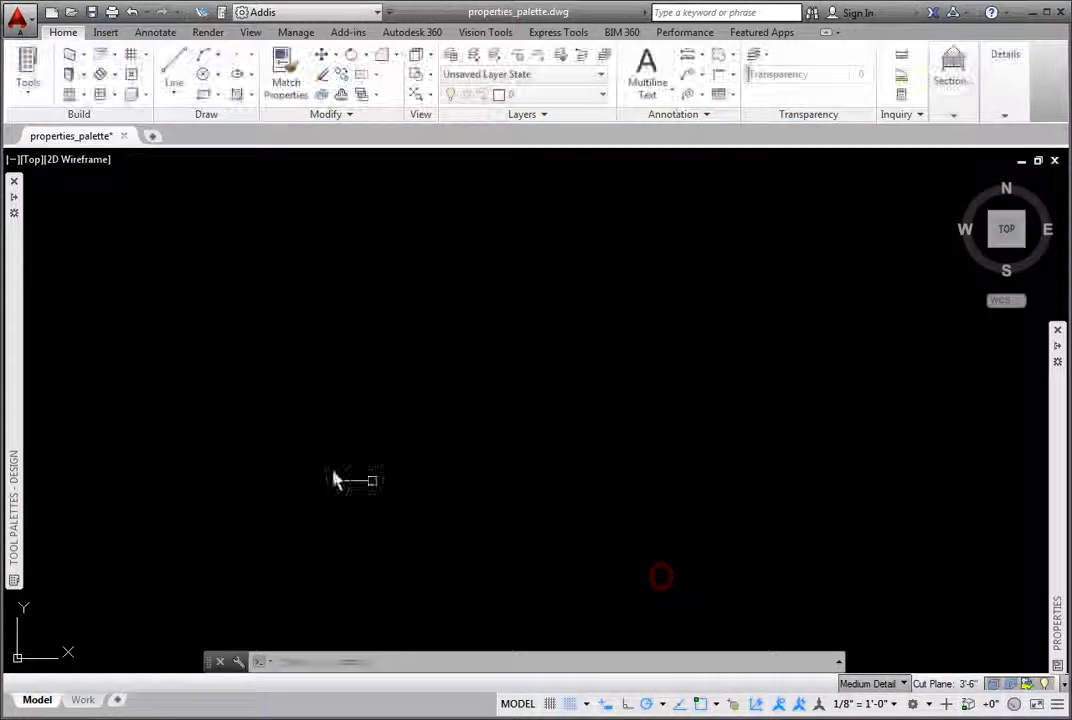
mouse_move(19, 313)
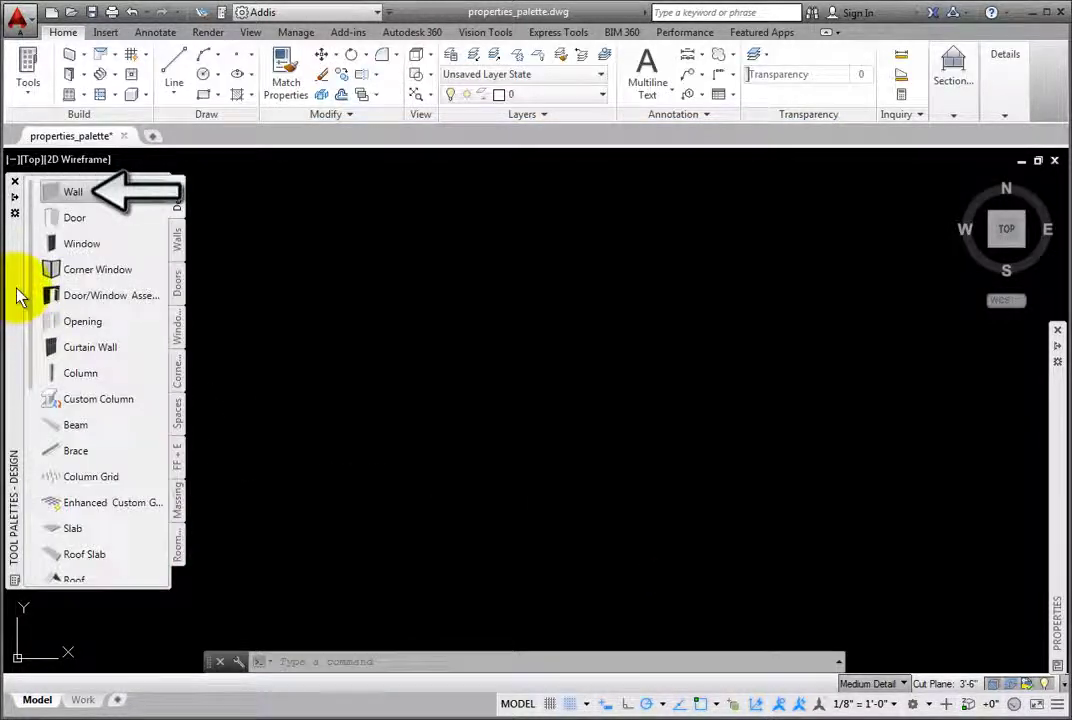
click(50, 196)
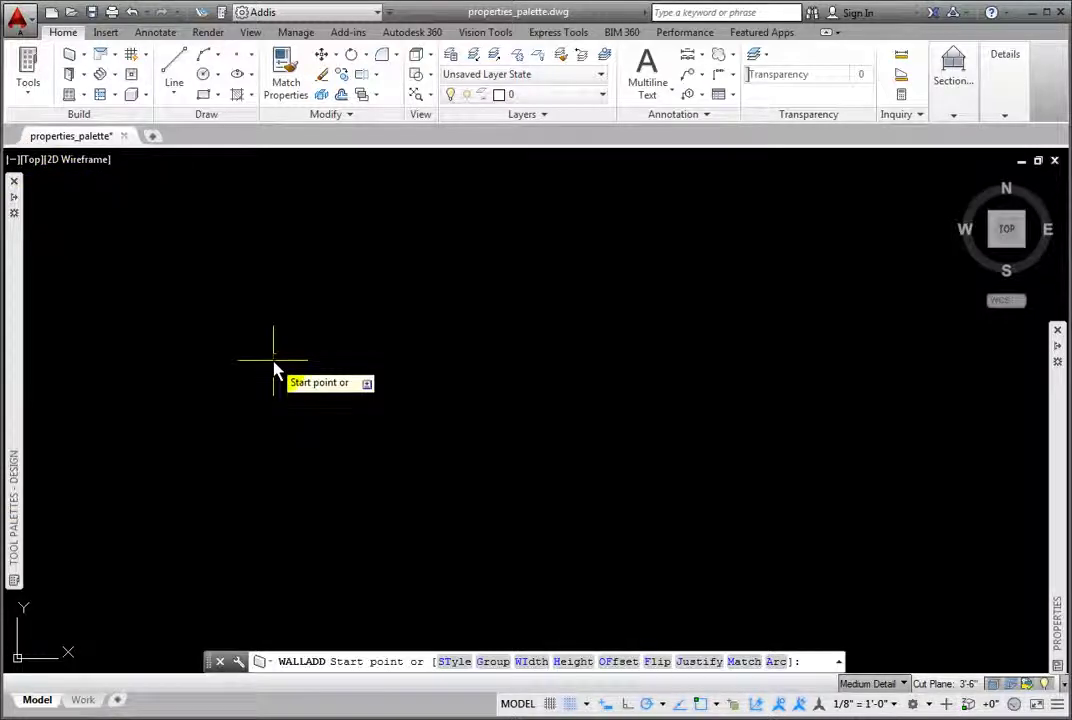
mouse_move(1056, 467)
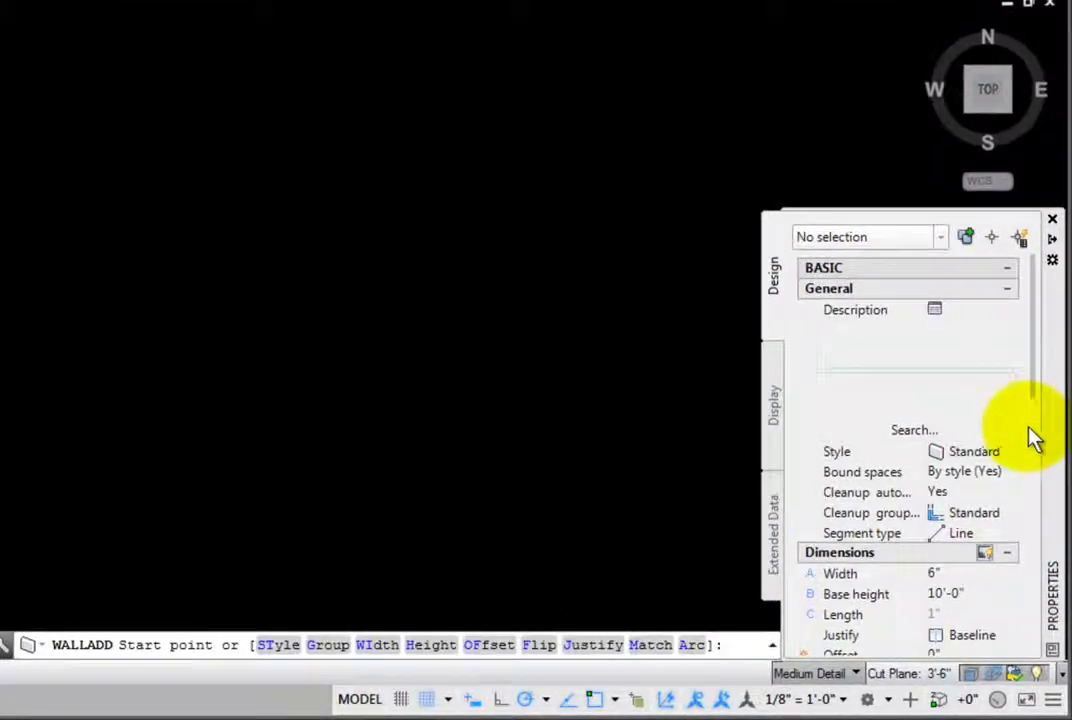
drag(1034, 395, 1039, 443)
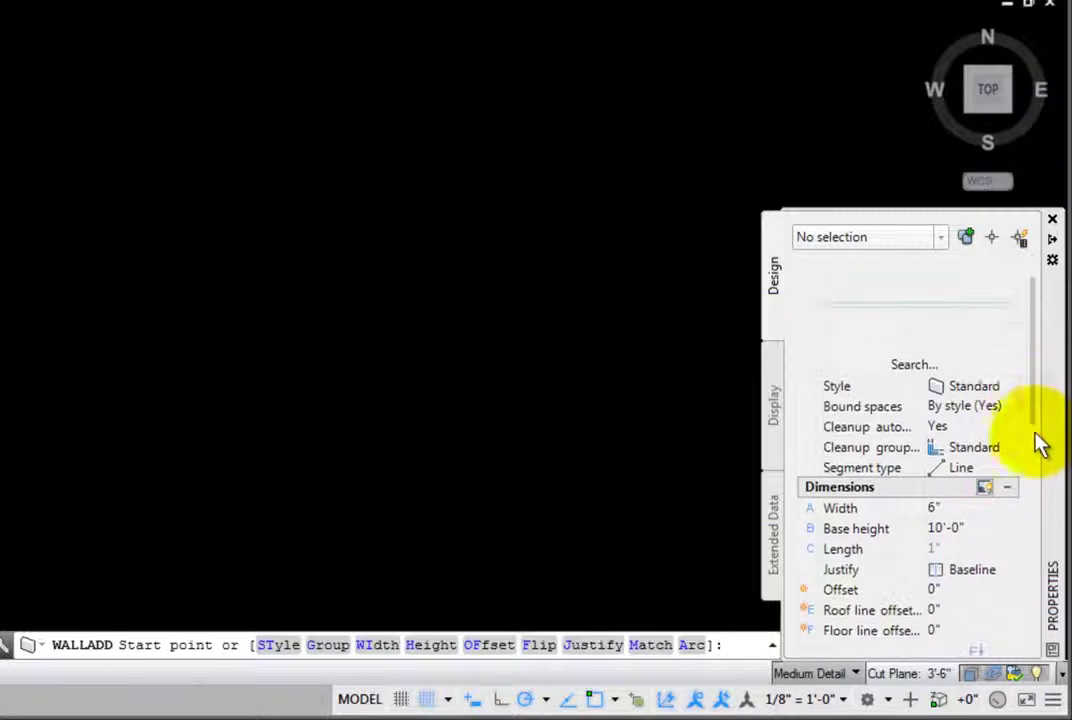
Keep the Standard wall style and the Line segment type for the new wall
click(1004, 388)
click(1004, 388)
click(1005, 388)
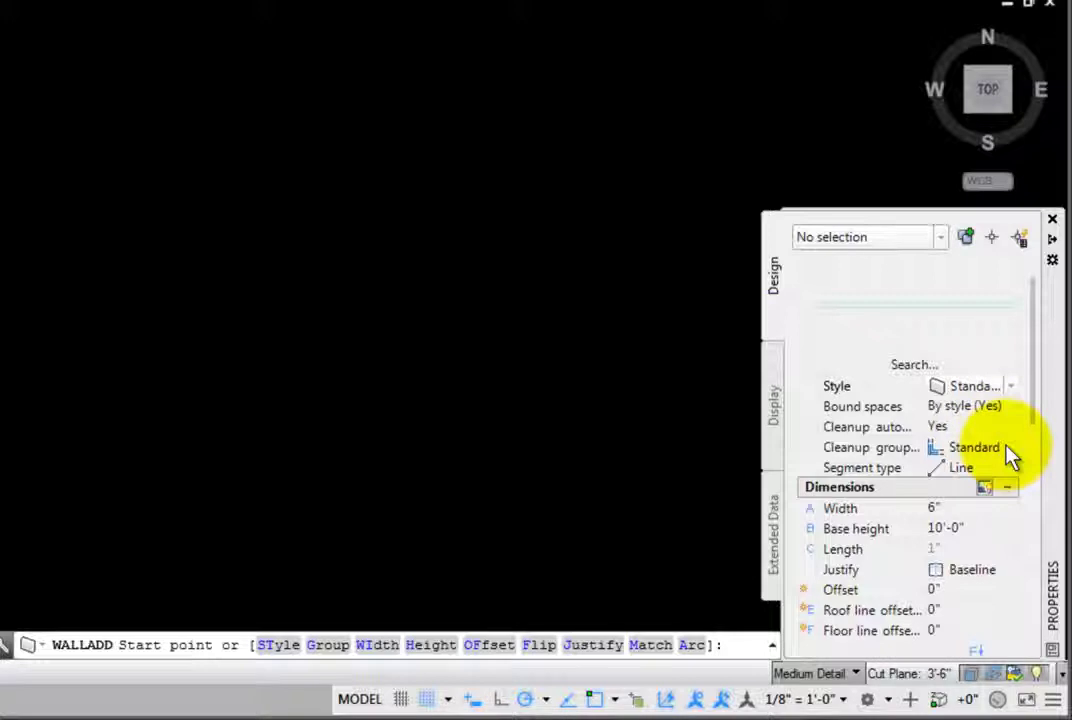
click(1008, 469)
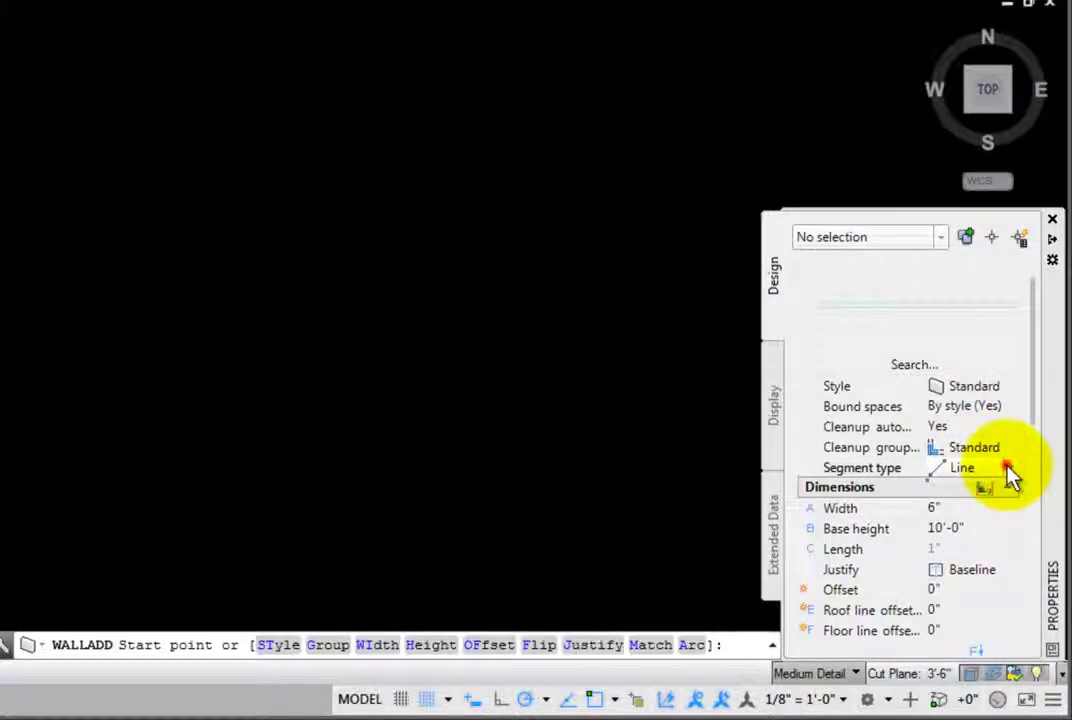
click(1010, 478)
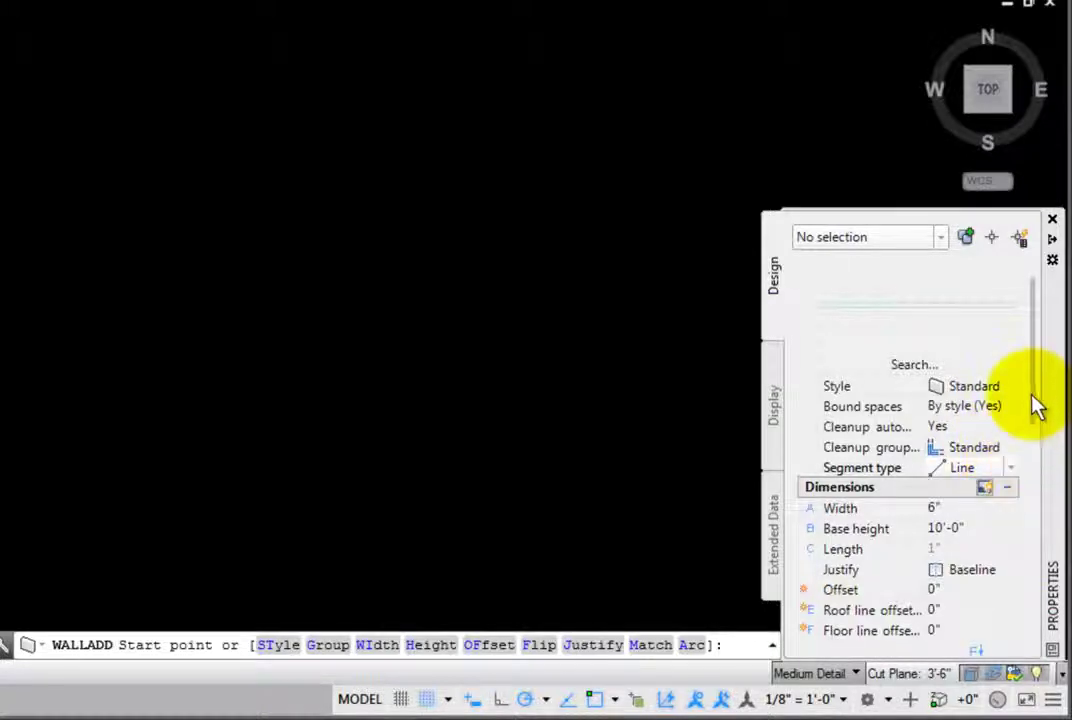
scroll(1034, 420, down, 3)
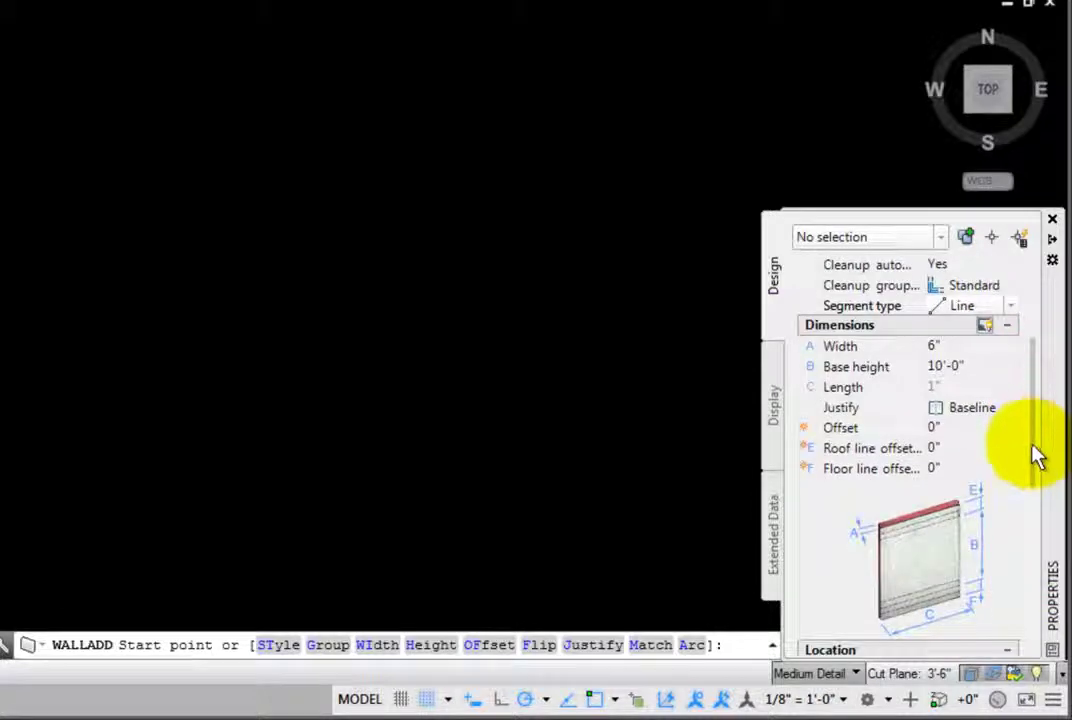
scroll(1034, 460, down, 2)
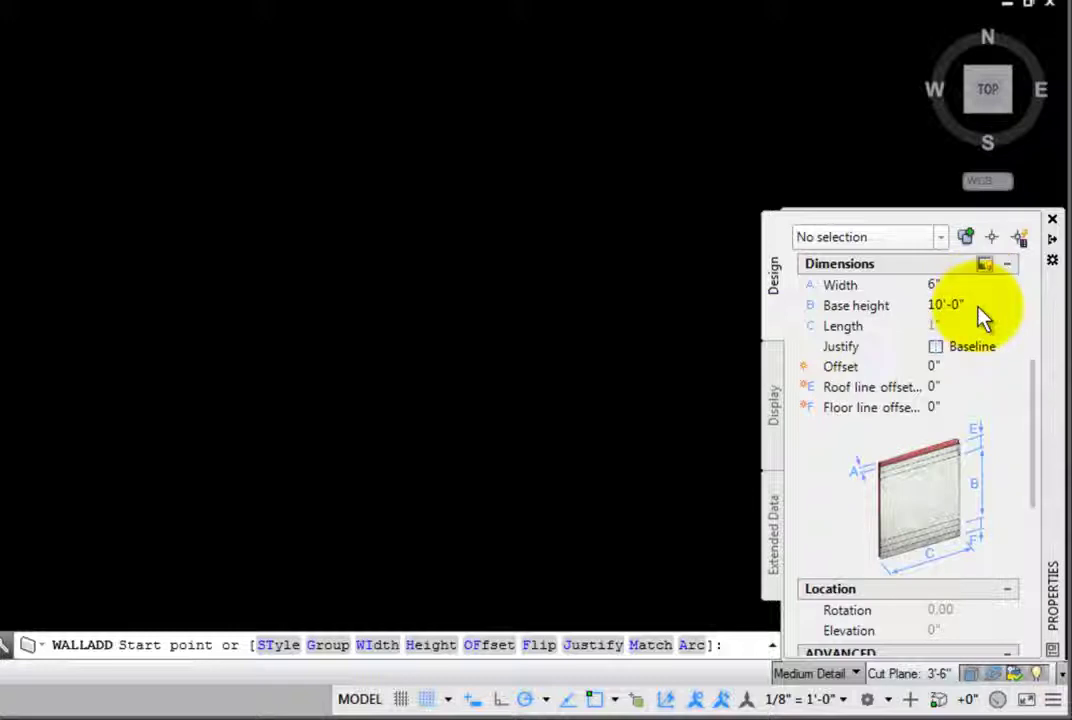
click(1010, 348)
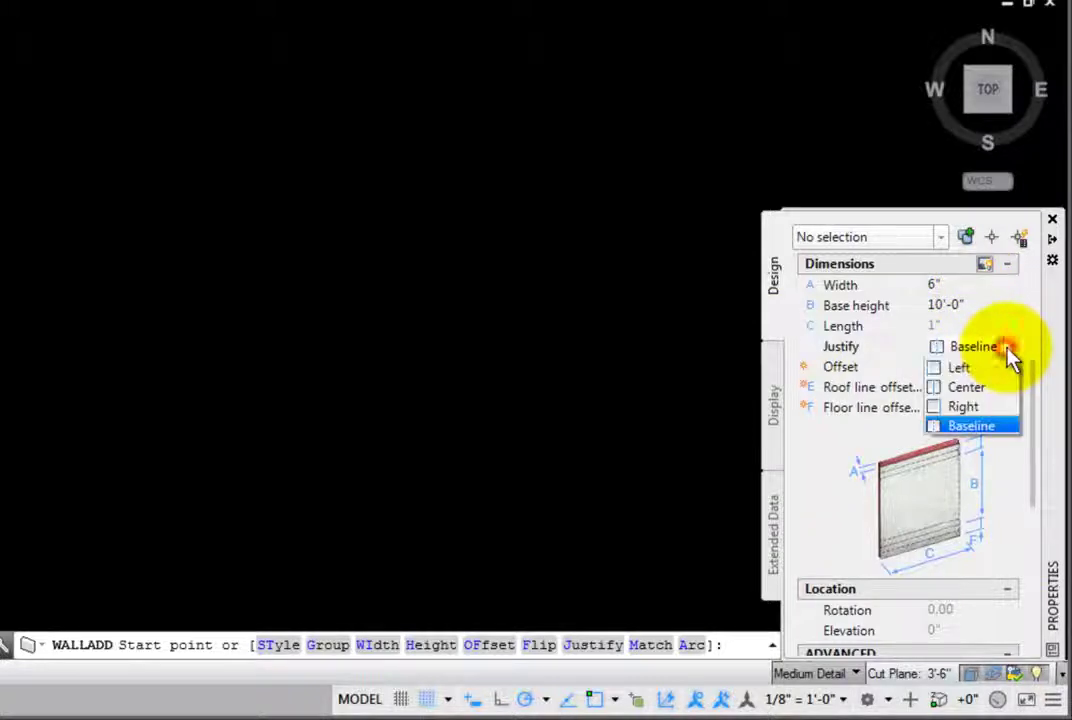
click(1010, 350)
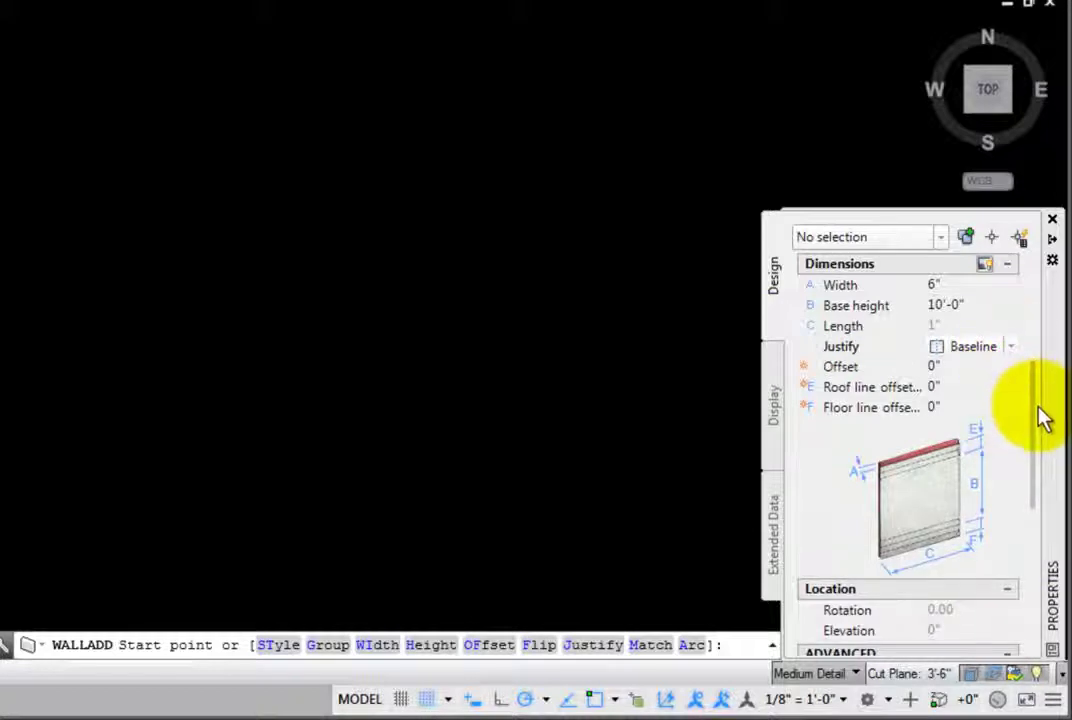
drag(1034, 414, 1032, 588)
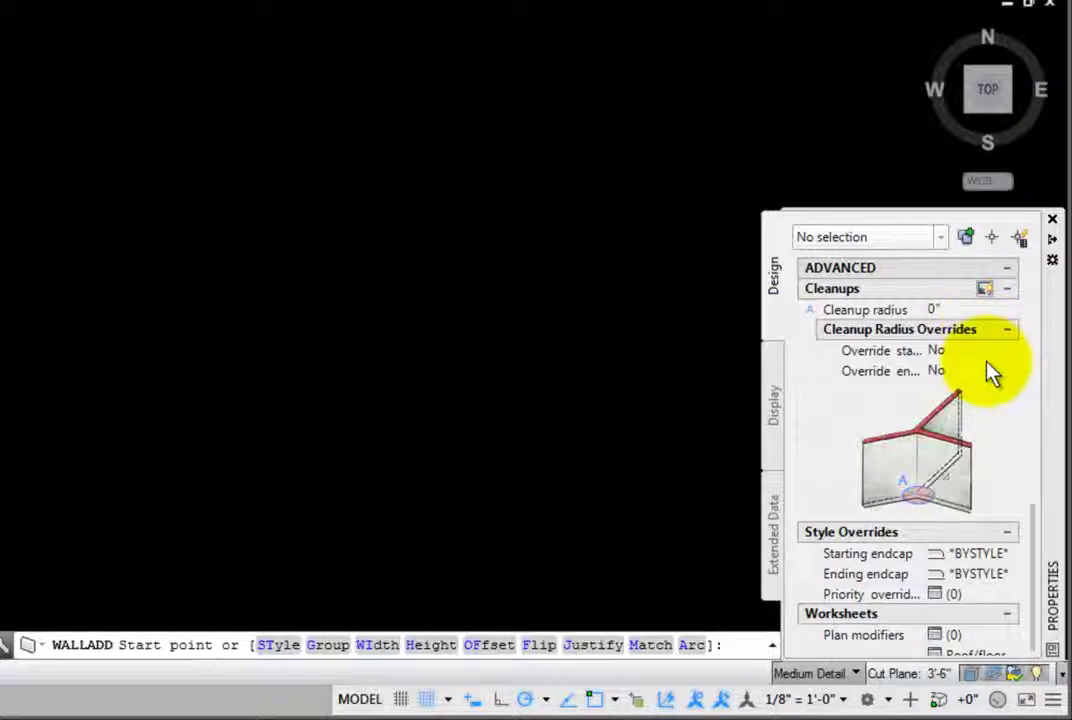
Draw one straight wall from a left point to a right point across the drawing
drag(1033, 552, 1037, 645)
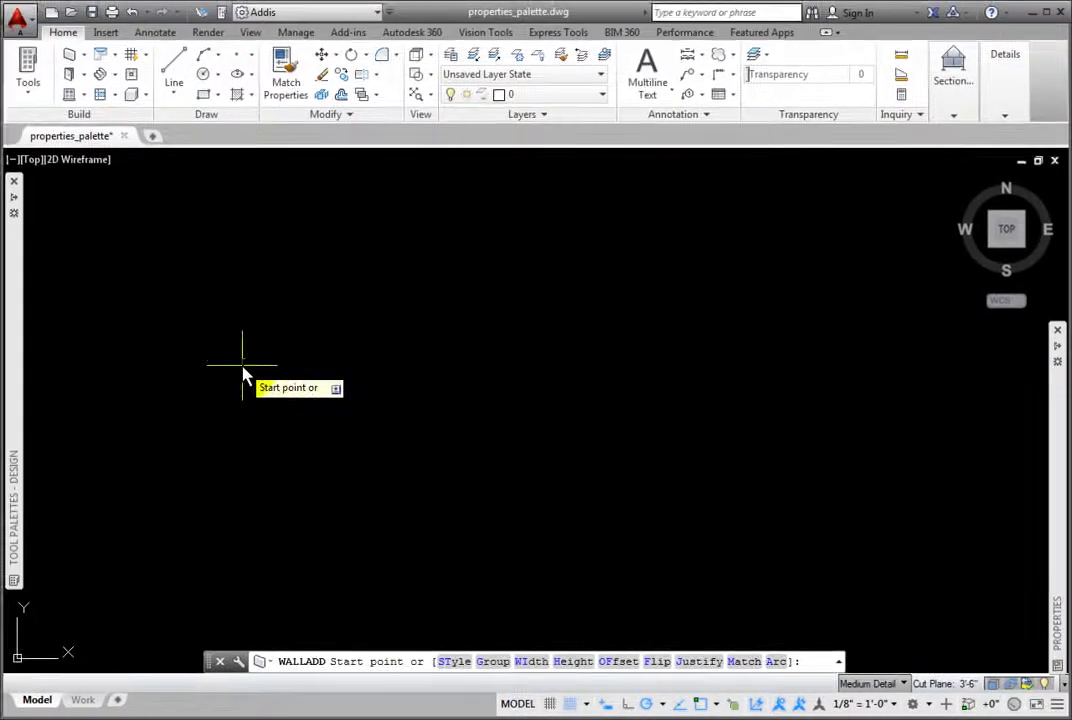
click(242, 364)
click(810, 377)
key(Return)
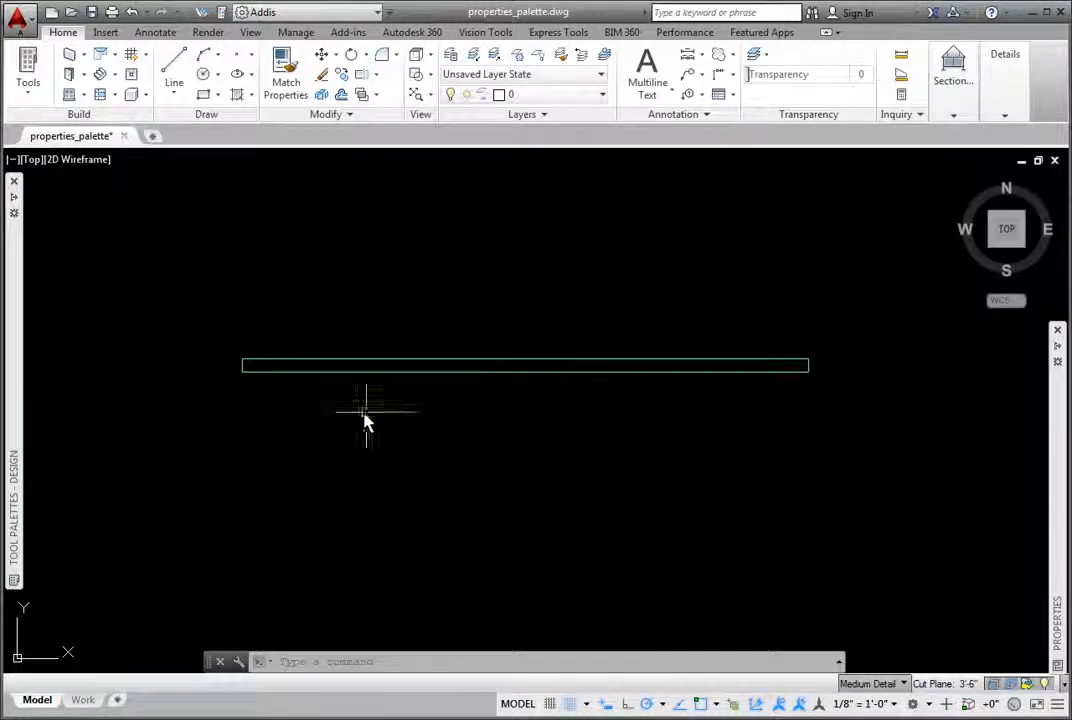
Start a door in the wall, keeping the 3'-0" standard size and inside-frame width measurement
mouse_move(17, 340)
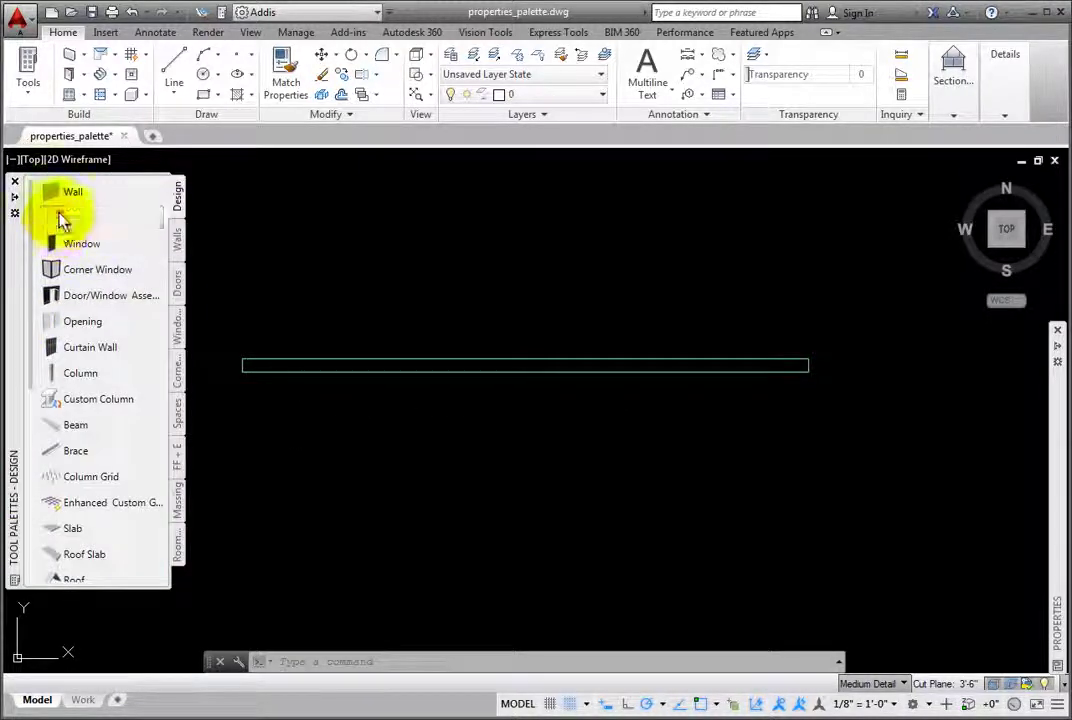
click(66, 219)
click(494, 378)
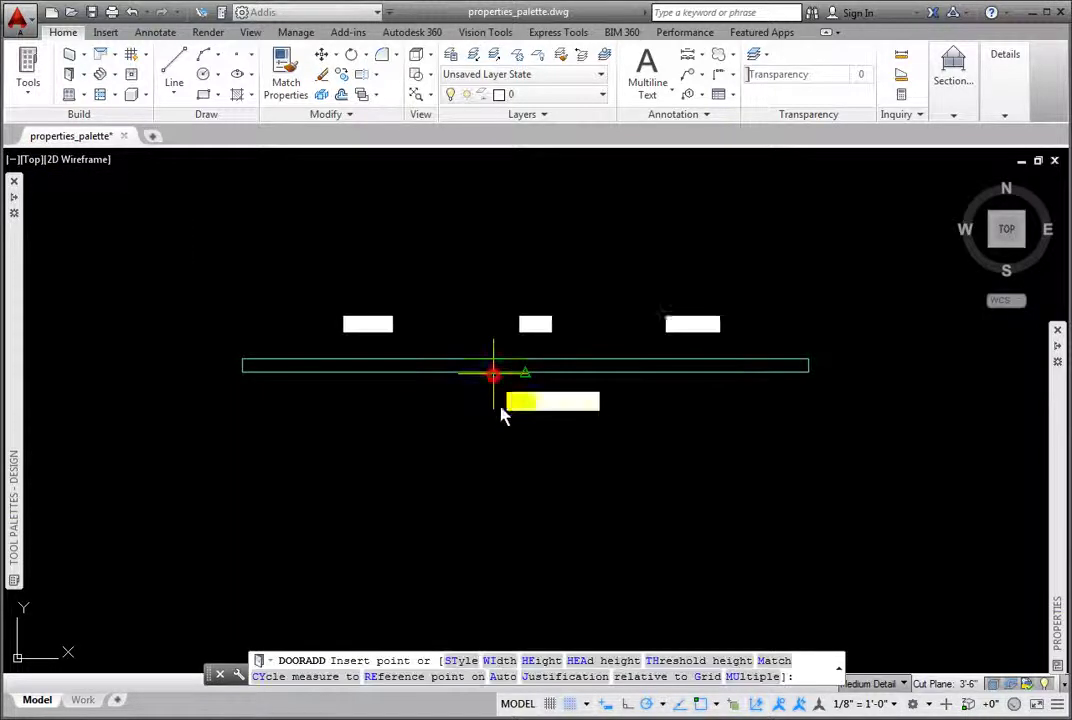
mouse_move(1058, 492)
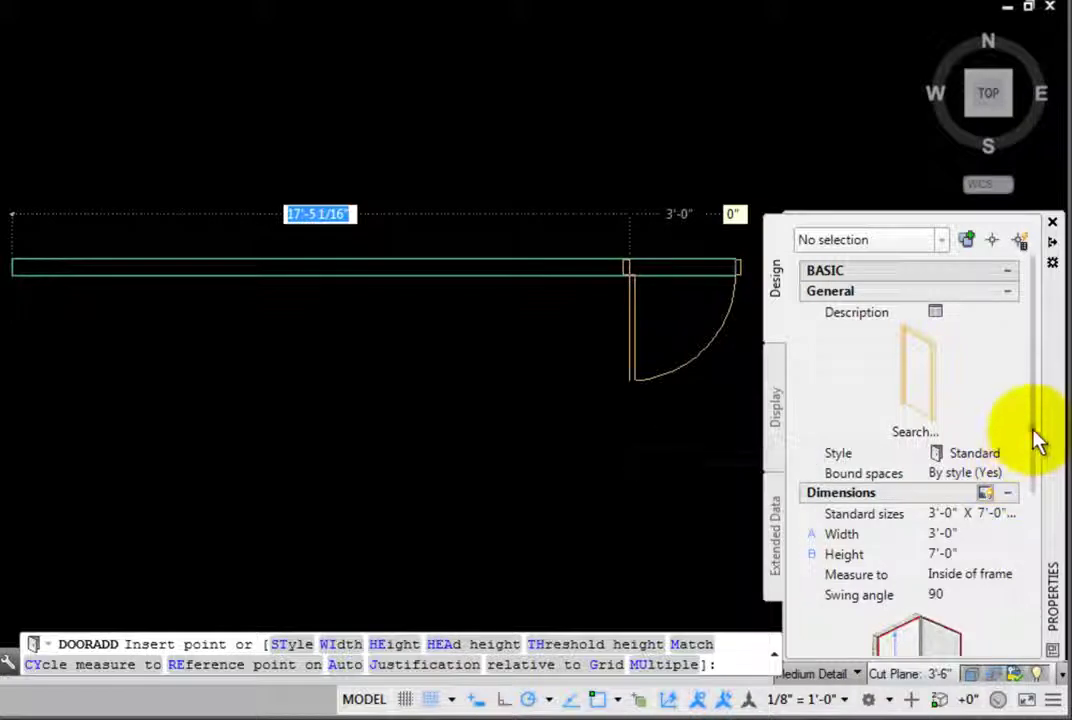
drag(1035, 434, 1036, 594)
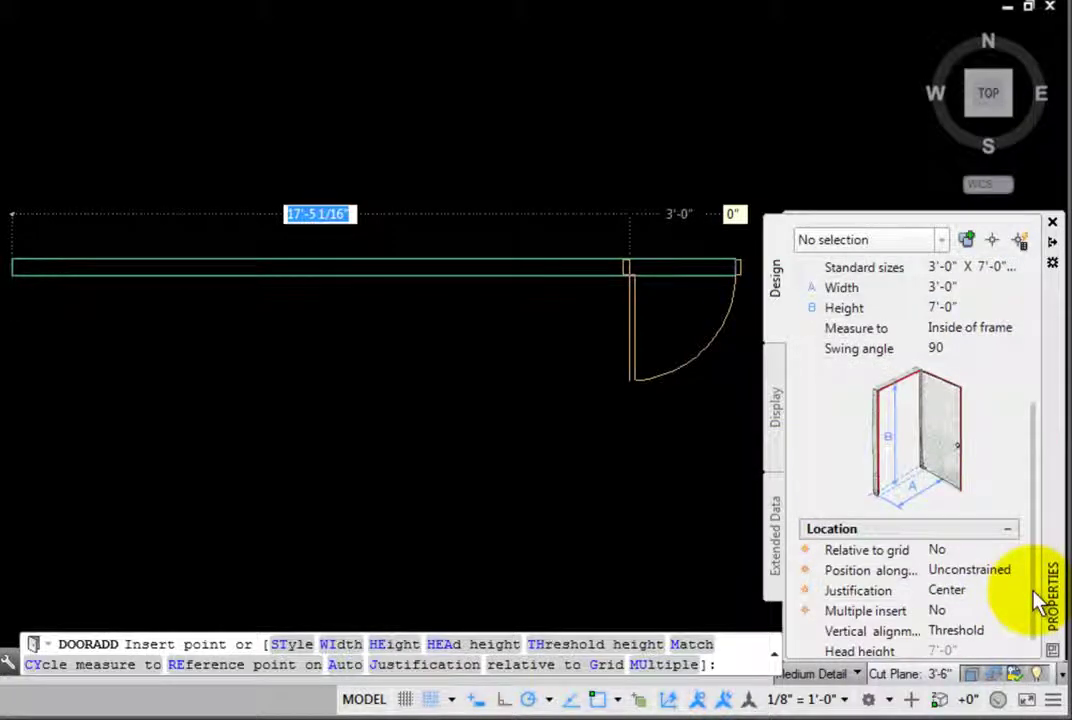
click(1013, 268)
click(1012, 268)
click(1013, 268)
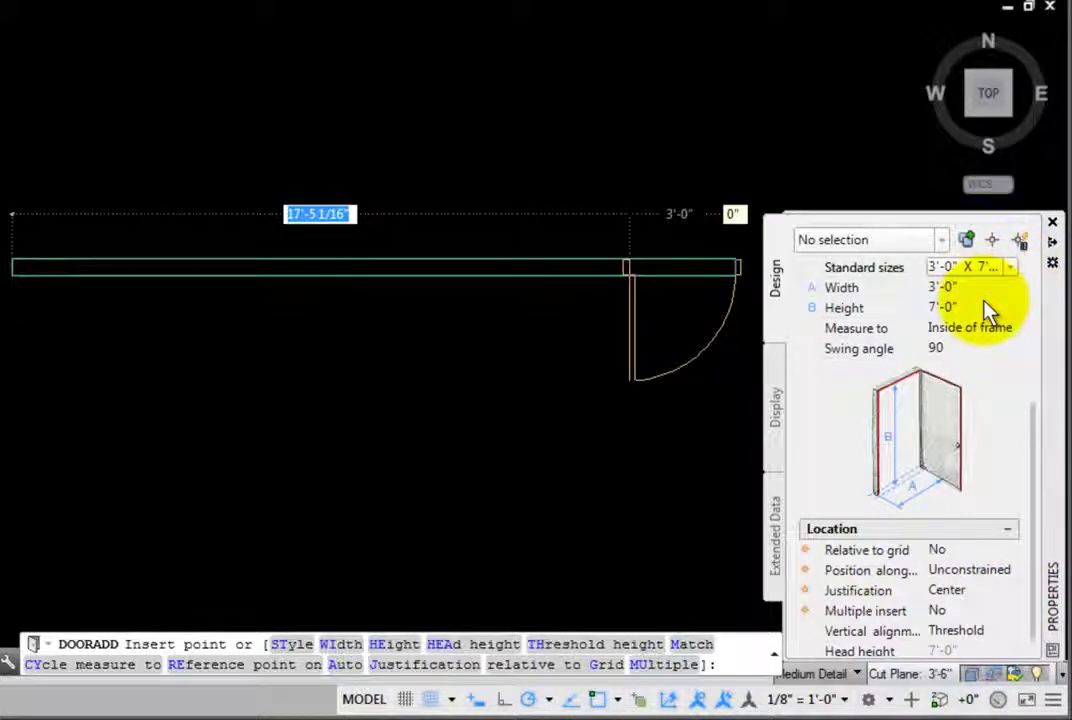
click(1010, 331)
click(1011, 330)
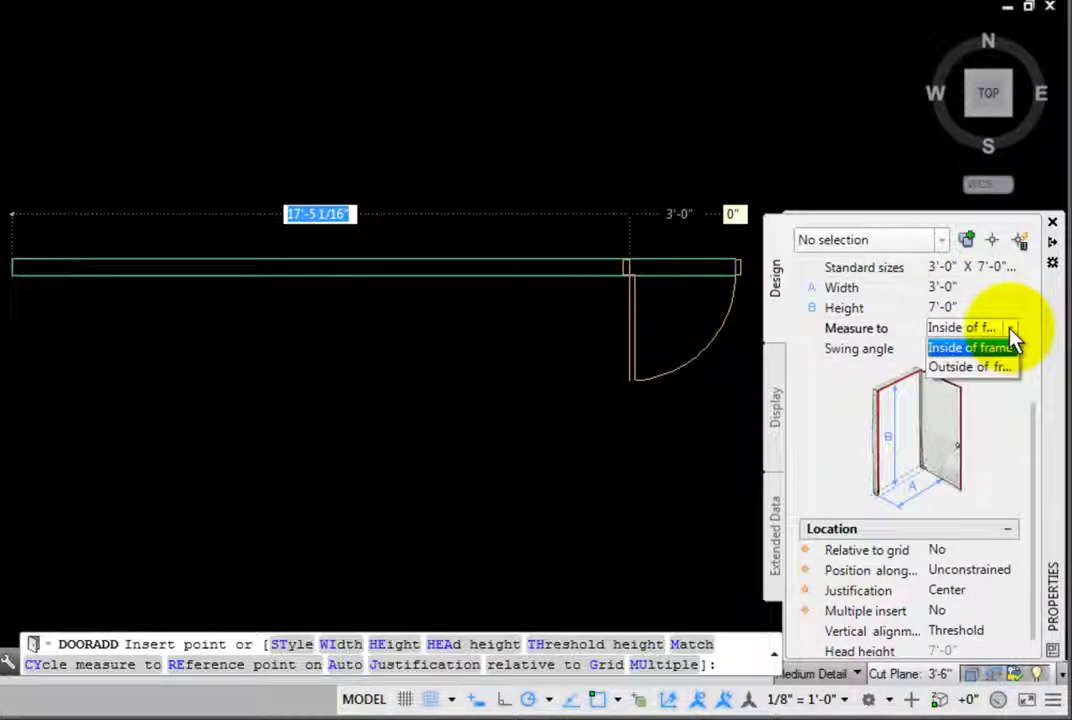
click(1010, 332)
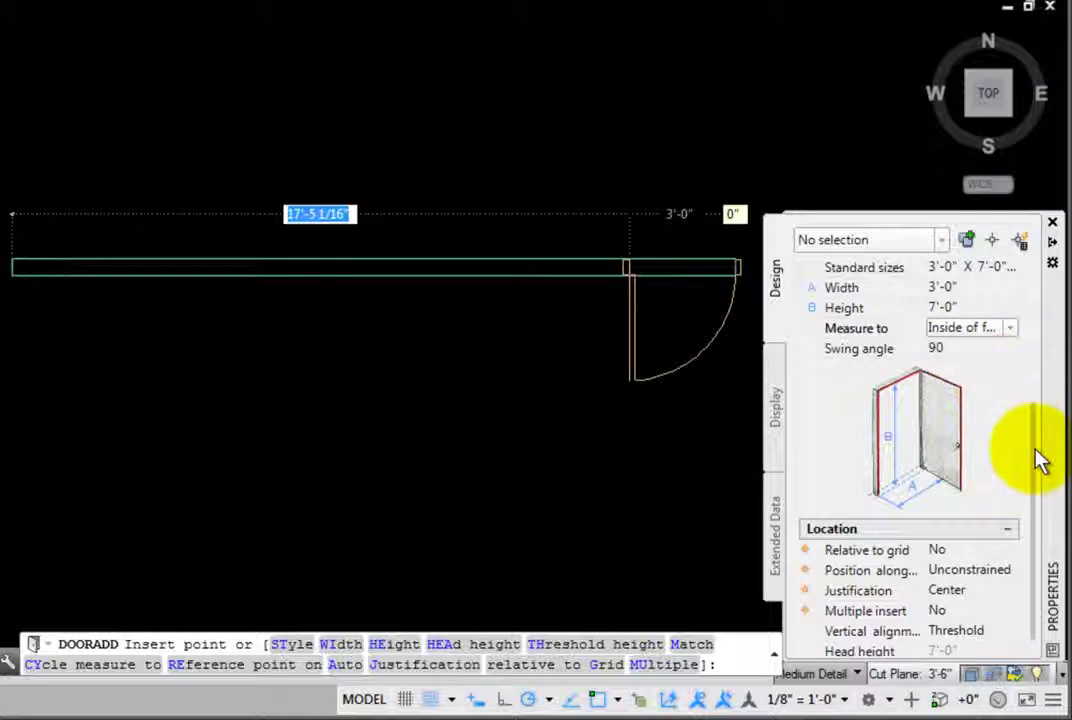
Leave the door's position along the wall Unconstrained and place it near the wall's middle
drag(1036, 462, 1036, 548)
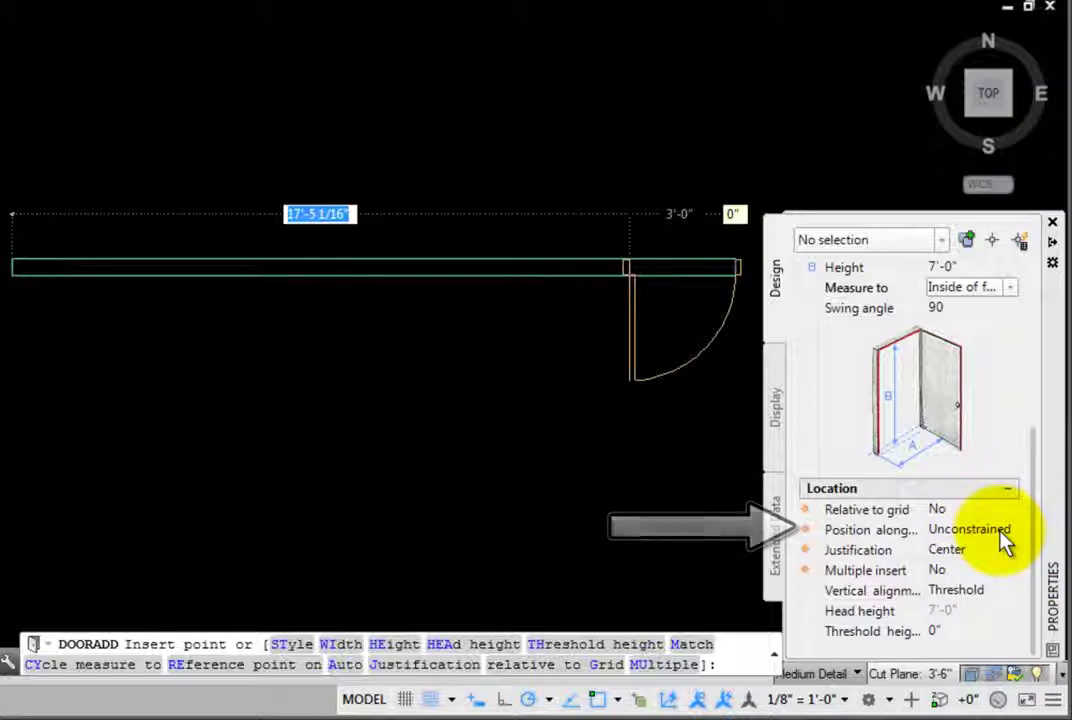
click(1003, 537)
click(1003, 537)
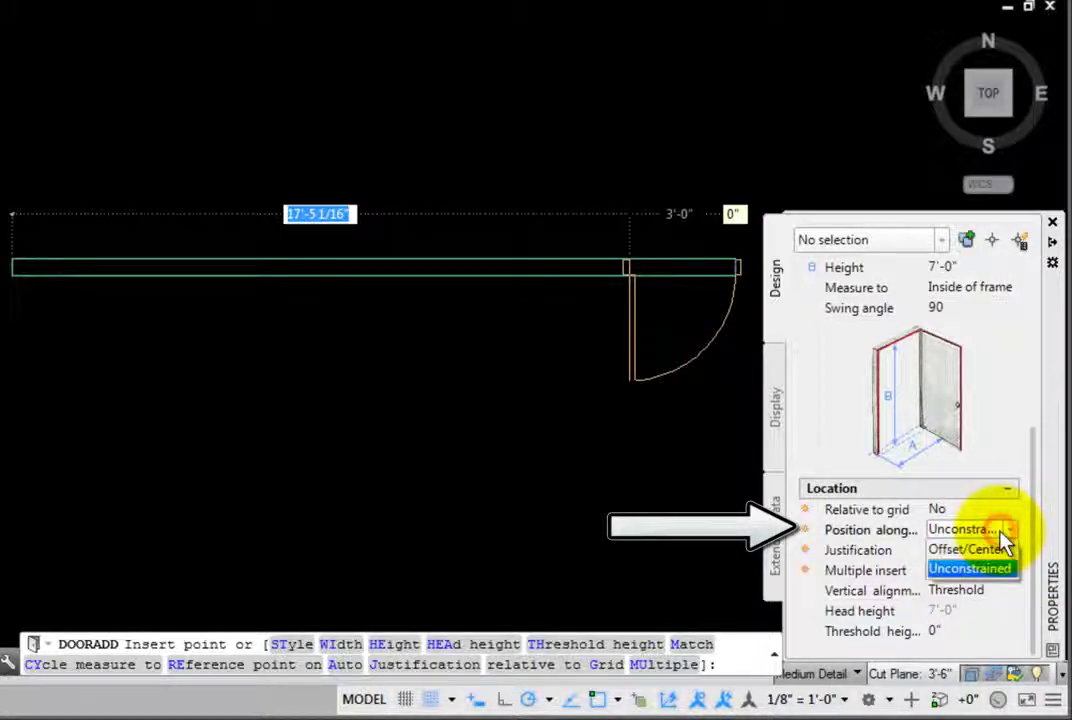
click(966, 549)
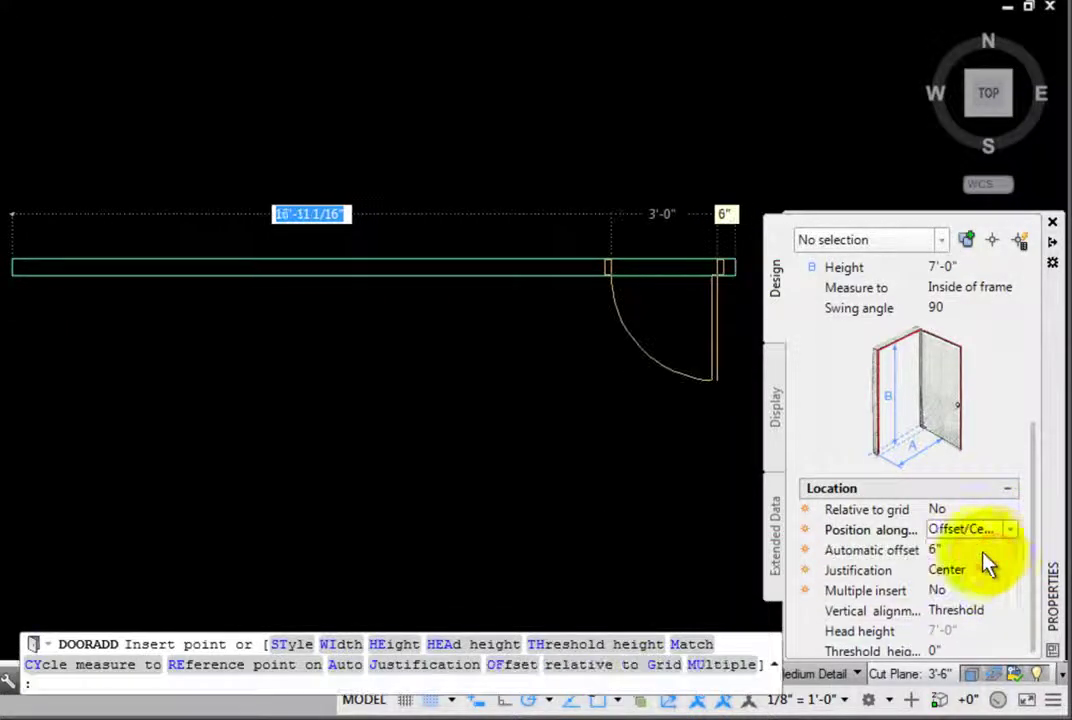
click(1012, 530)
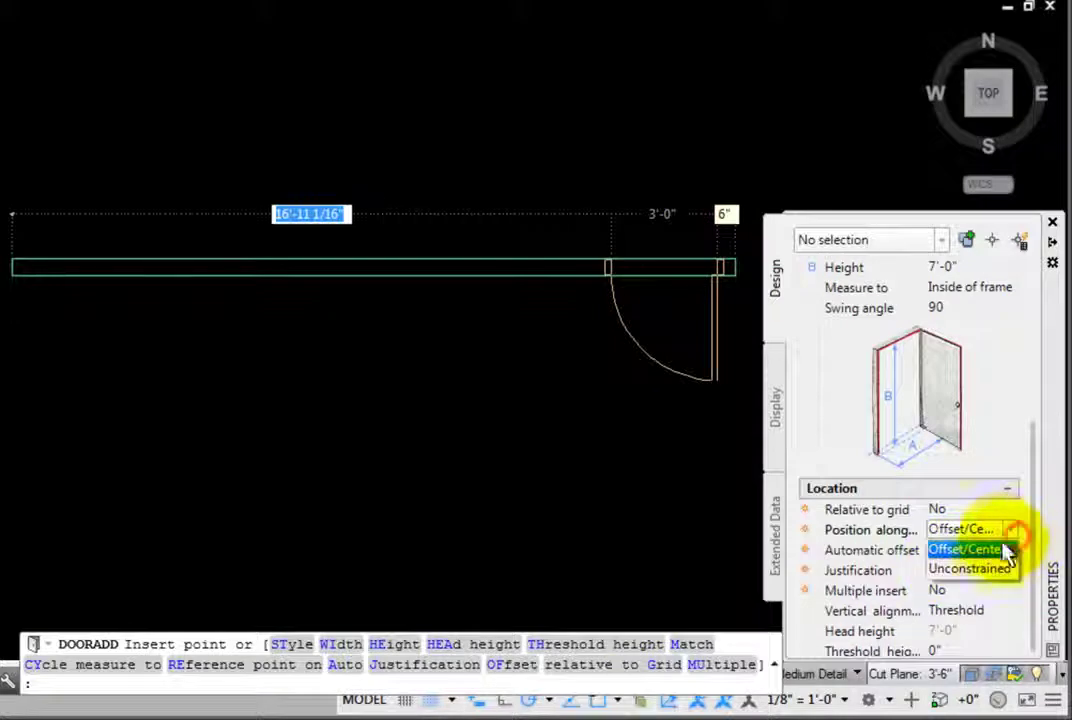
click(1000, 567)
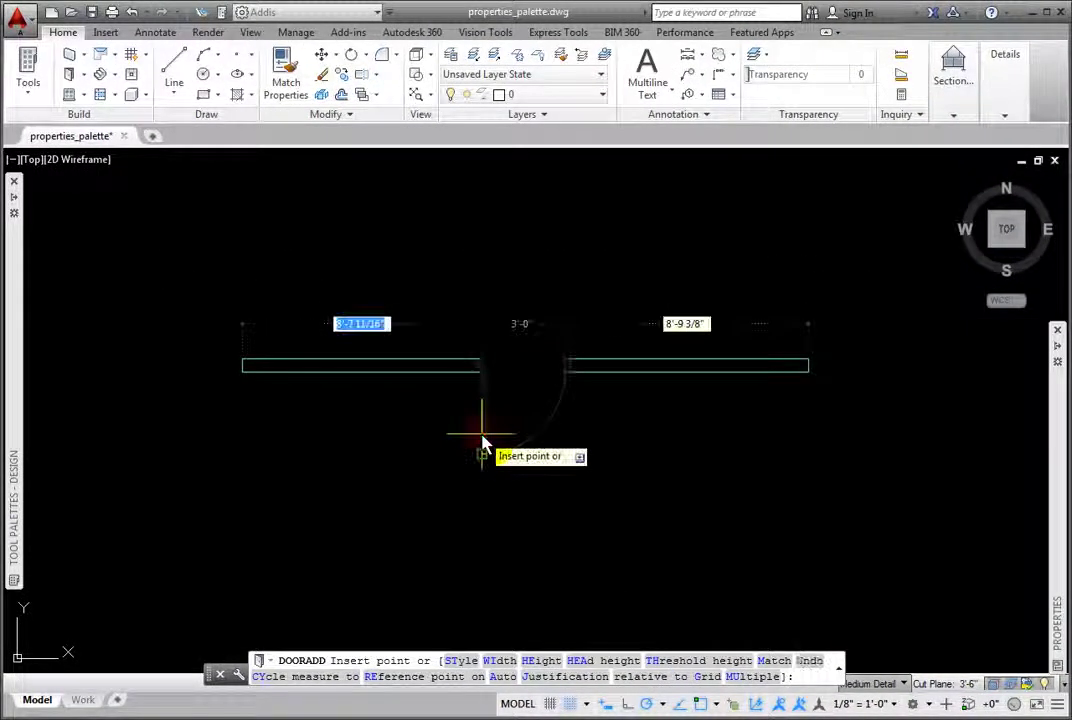
click(482, 443)
key(Return)
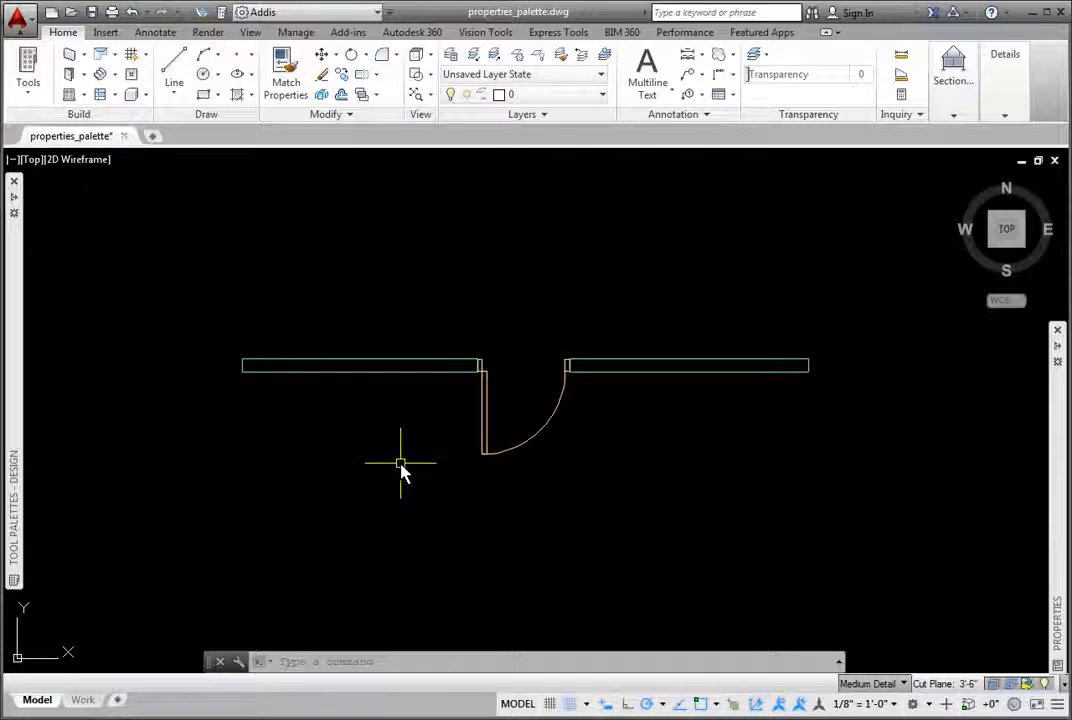
Insert a Lateral 2 Drawer file cabinet below the door opening, keeping its definition and no rotation
mouse_move(18, 448)
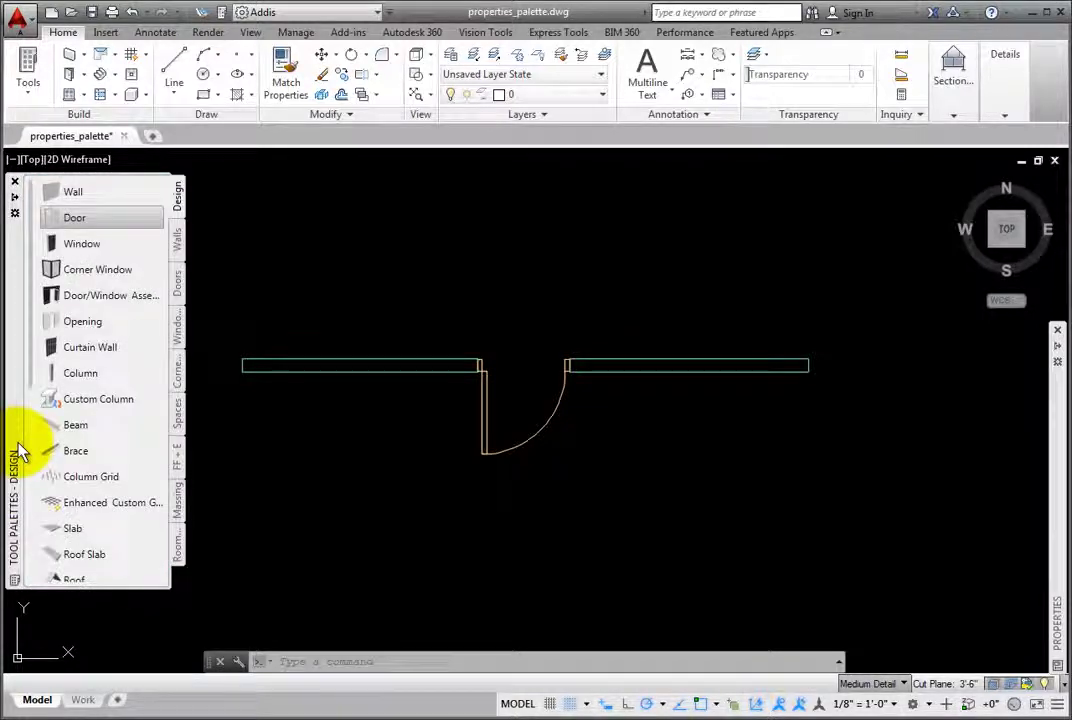
click(177, 452)
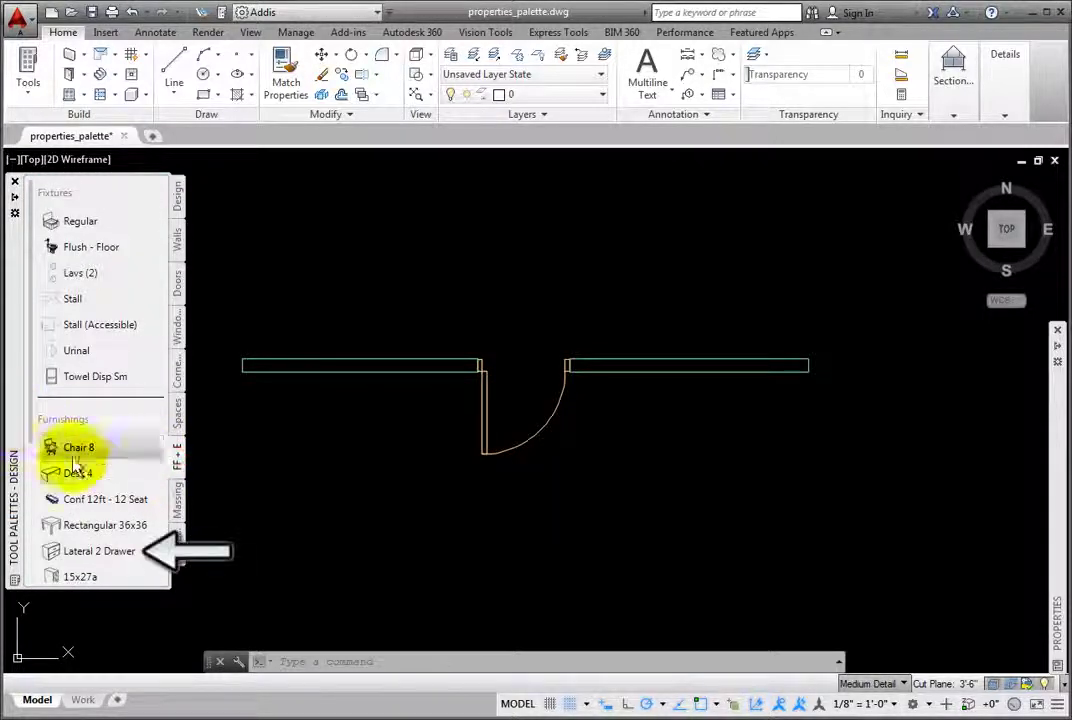
click(103, 556)
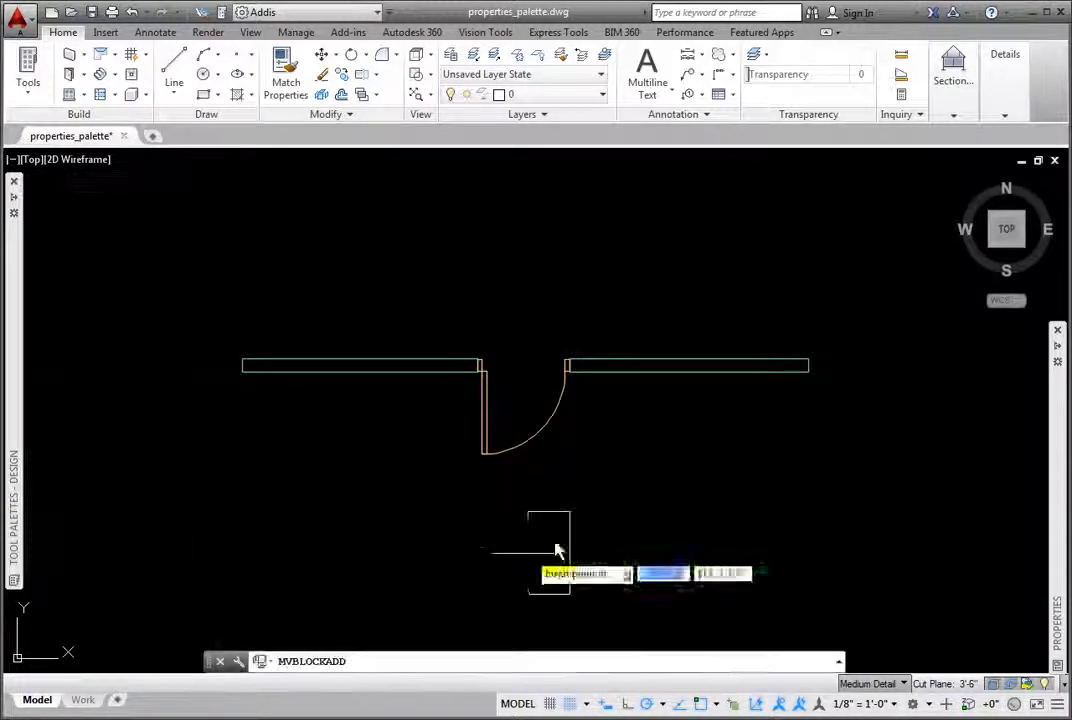
mouse_move(1055, 508)
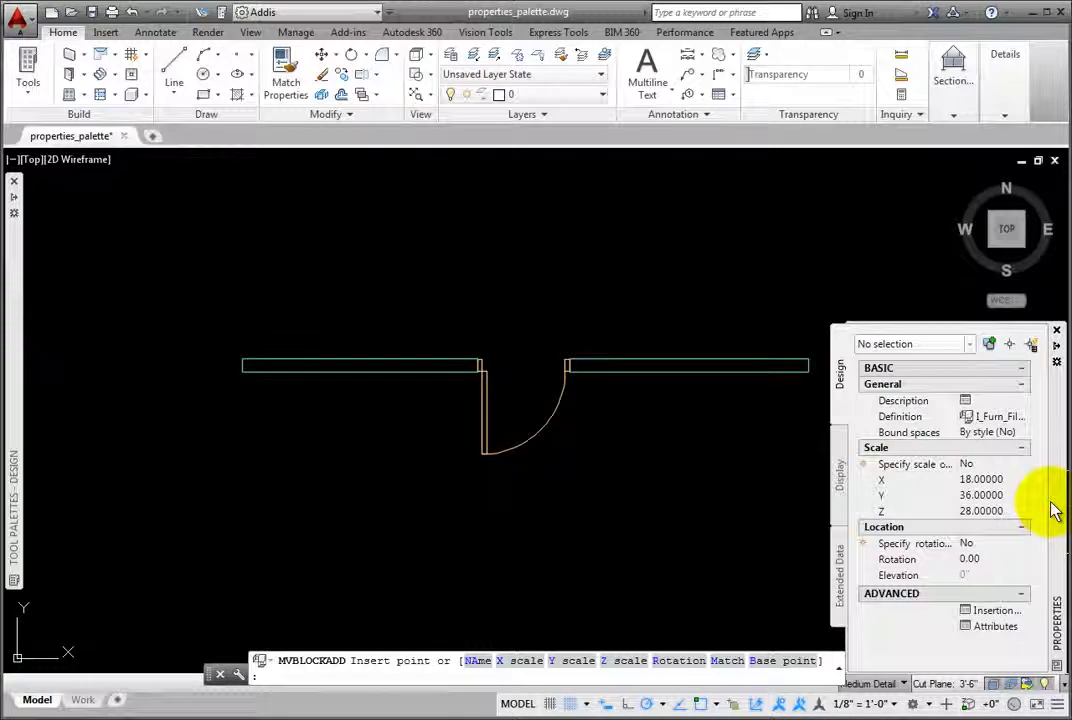
click(1018, 420)
click(1021, 418)
click(1021, 418)
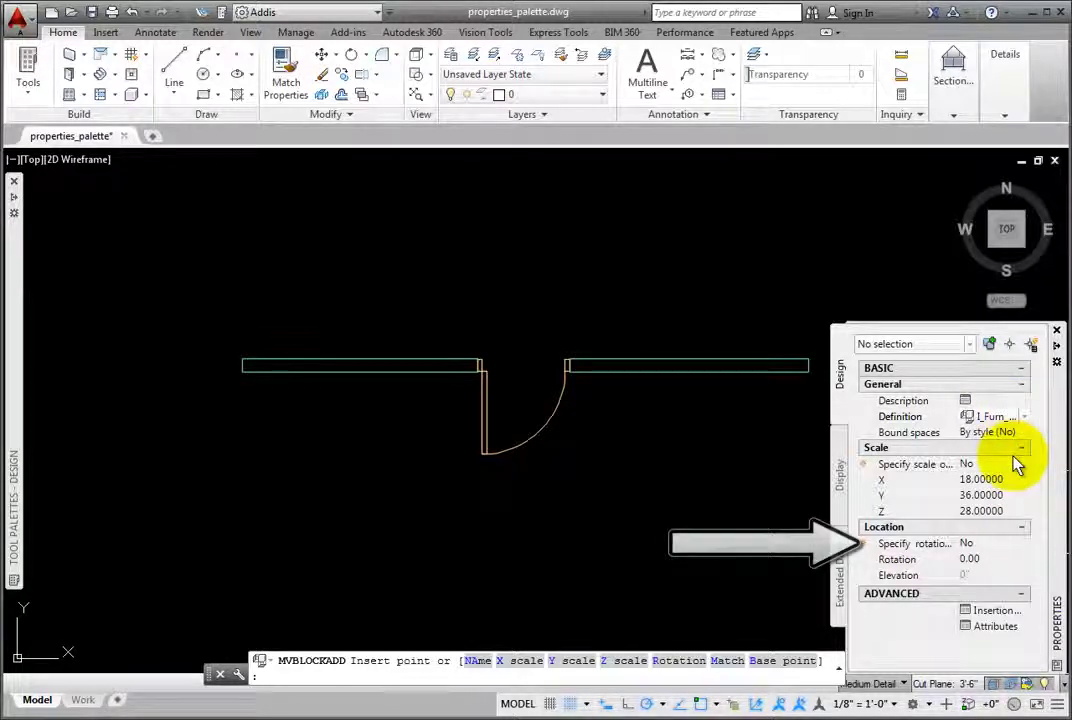
click(1013, 550)
click(1013, 550)
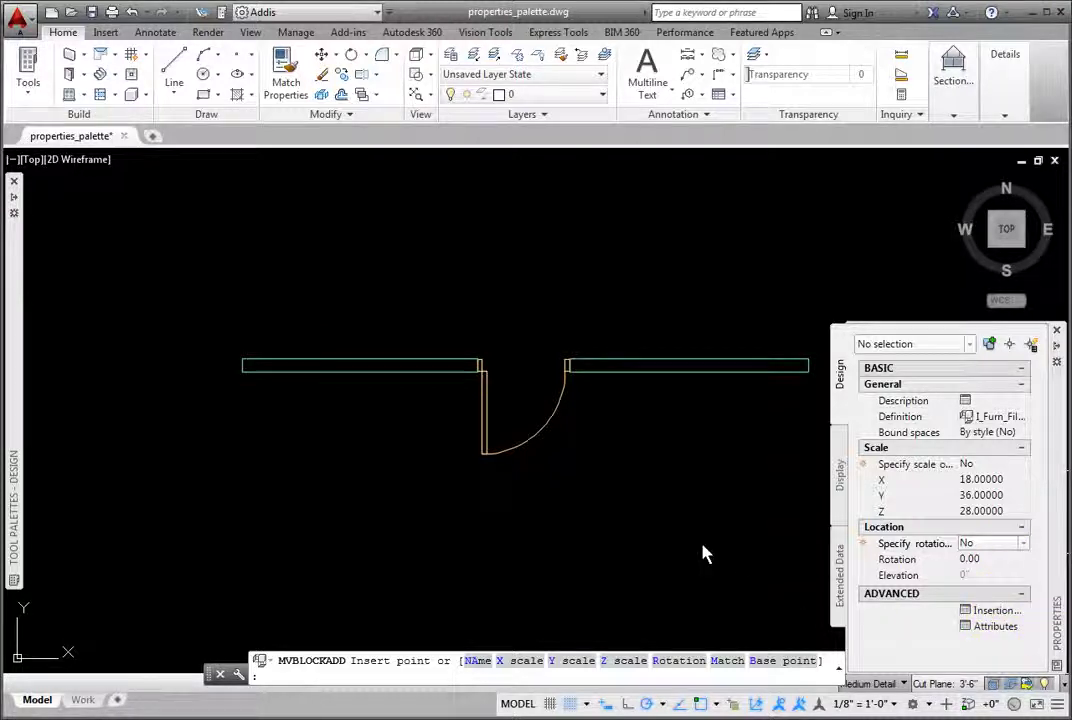
click(573, 488)
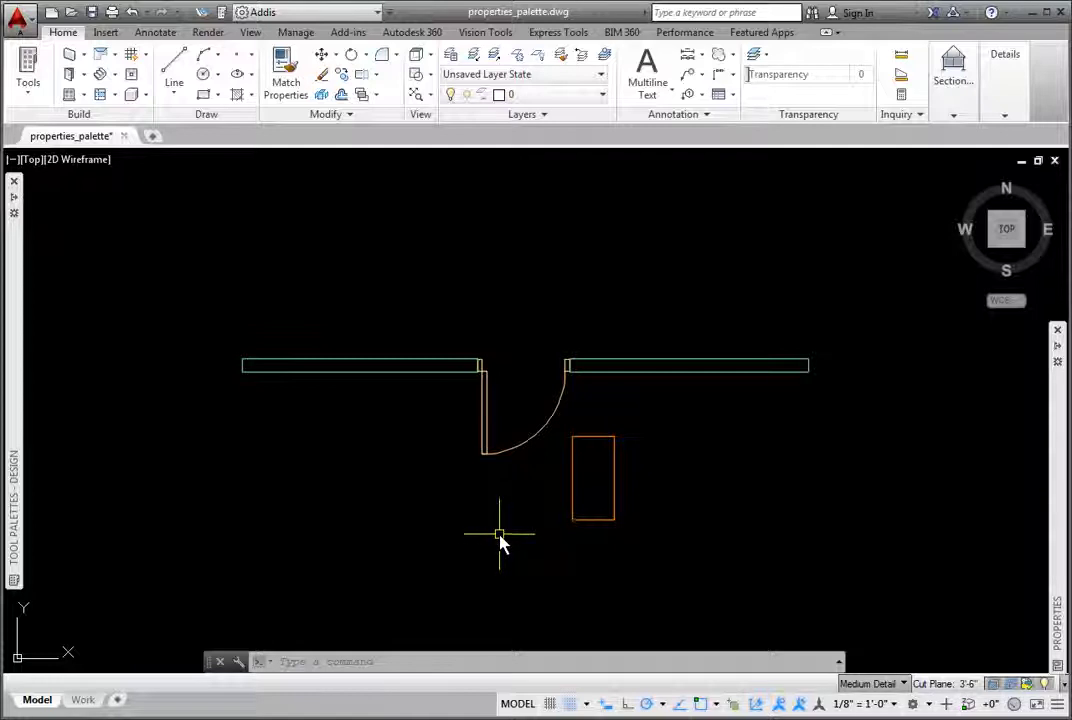
Give the selected door a 45 swing angle and switch to its Display properties
click(531, 453)
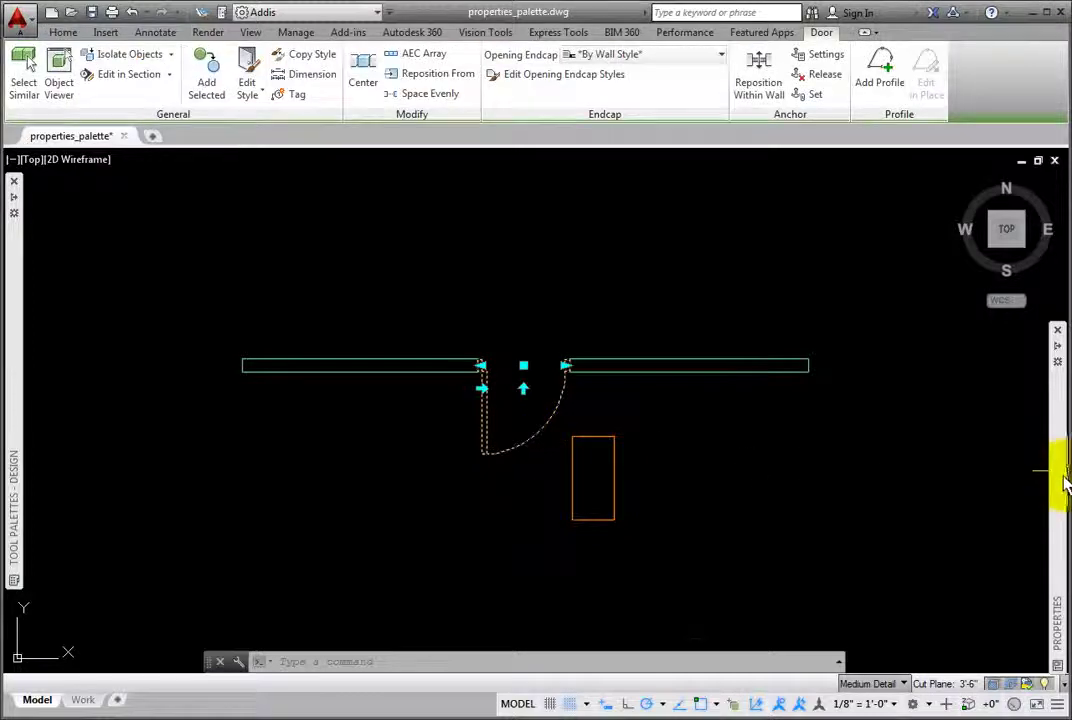
mouse_move(1060, 482)
click(988, 653)
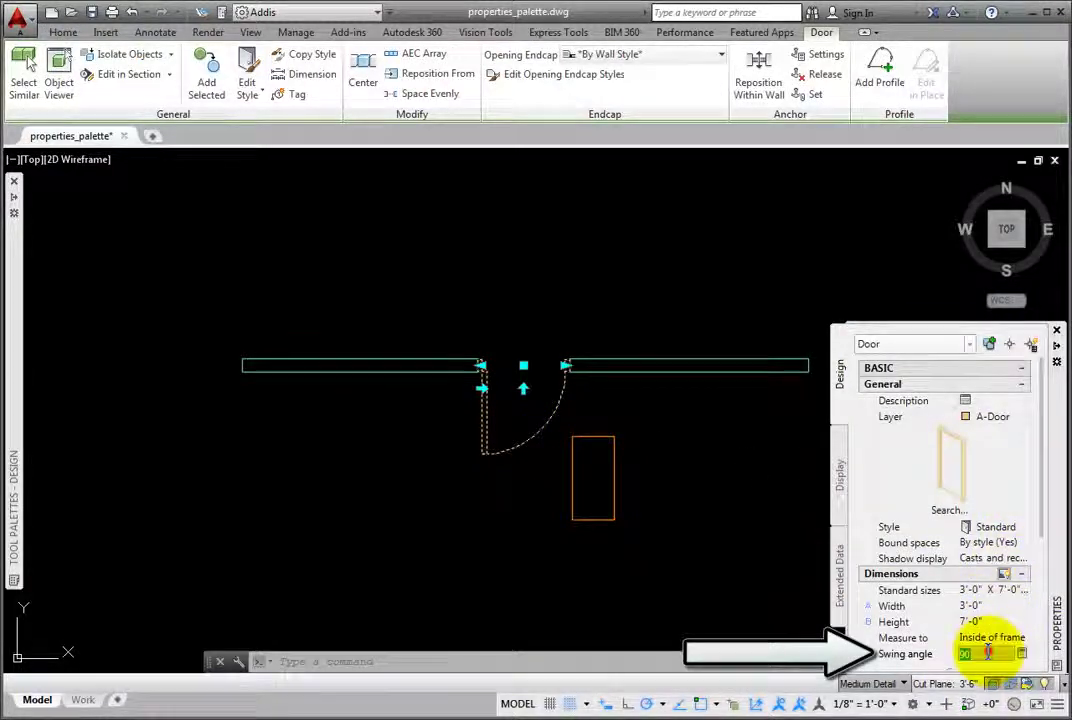
text(45)
scroll(988, 653, down, 3)
key(Return)
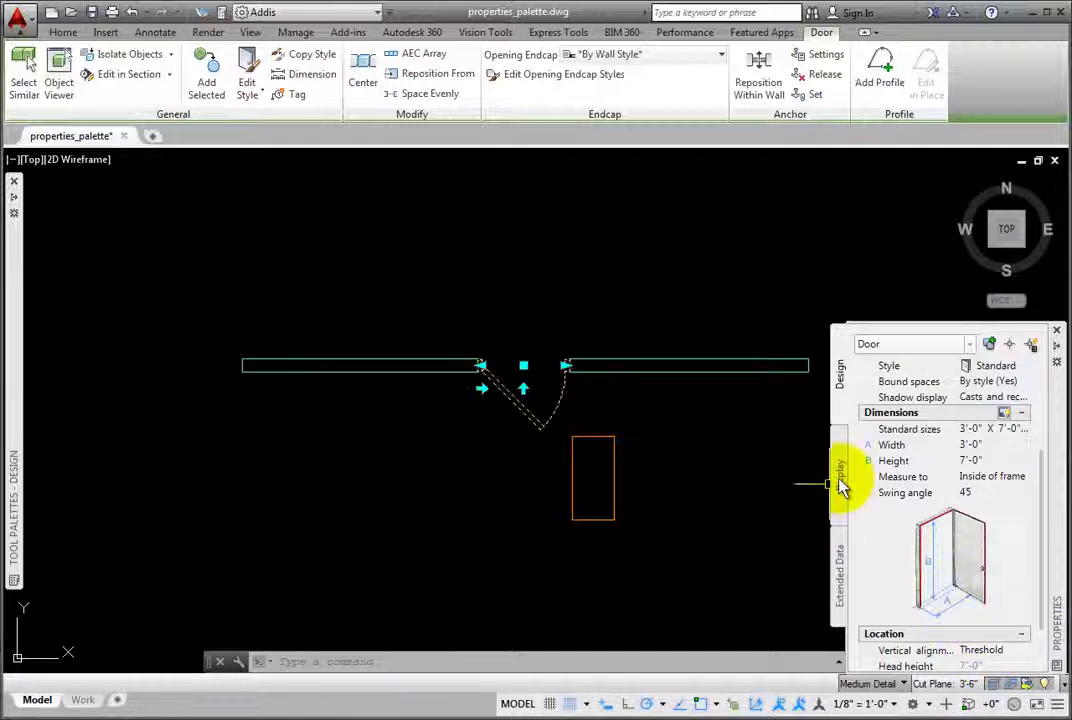
click(840, 482)
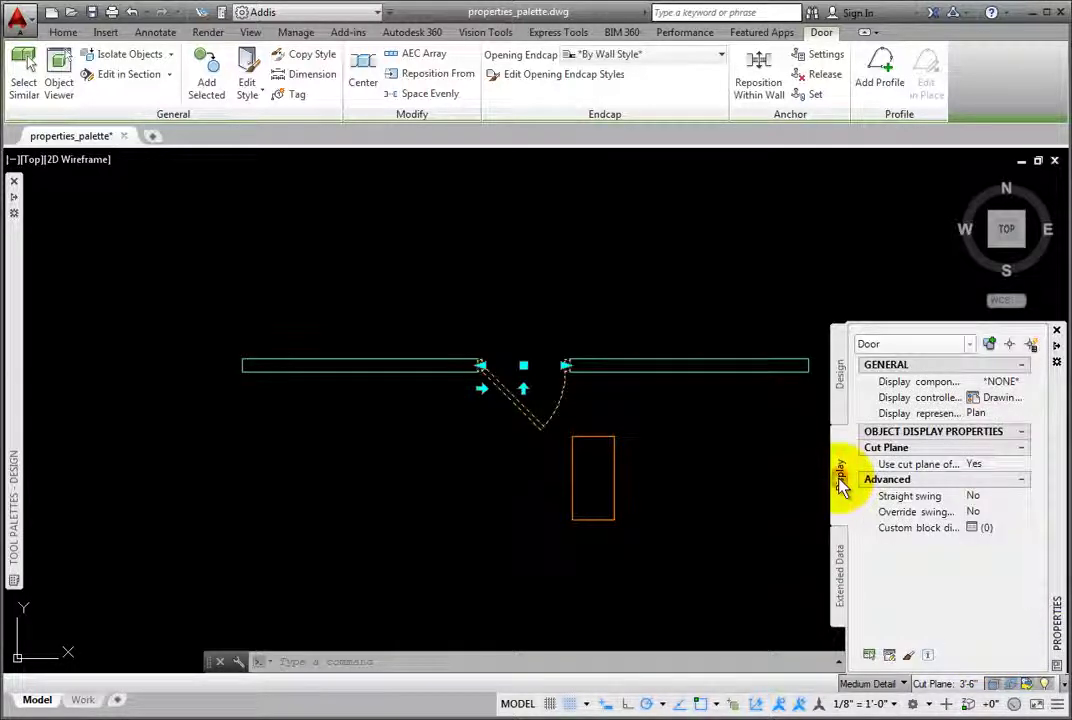
Set the door's display controller to This object, adding an object override
click(1022, 401)
click(1022, 401)
click(947, 414)
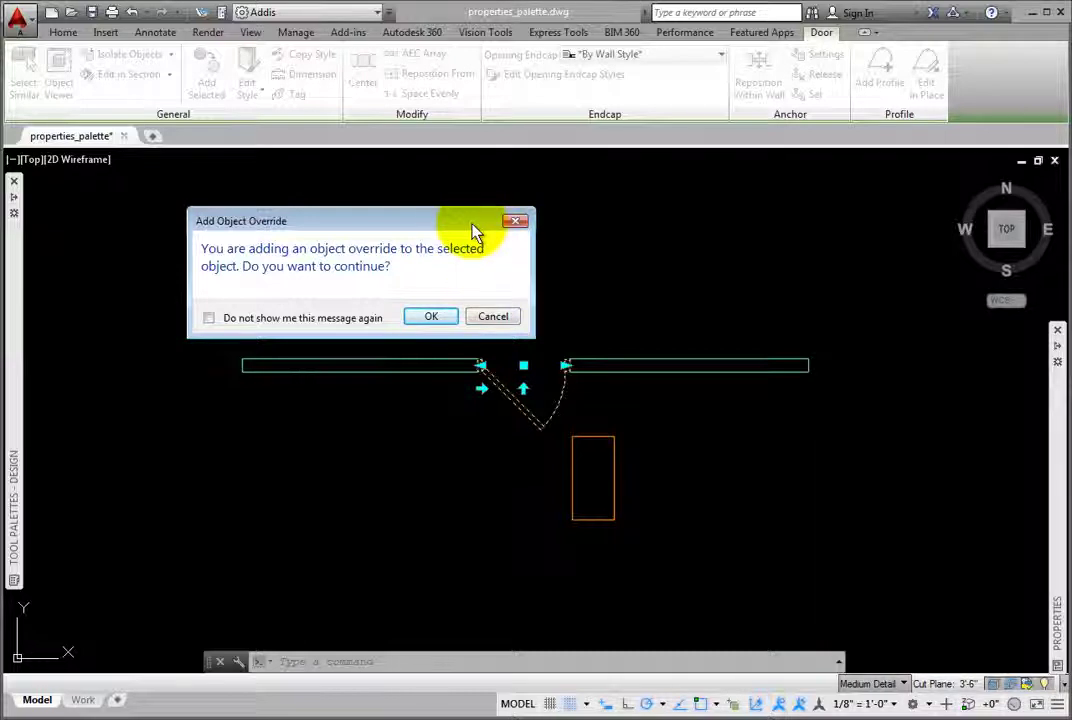
click(431, 316)
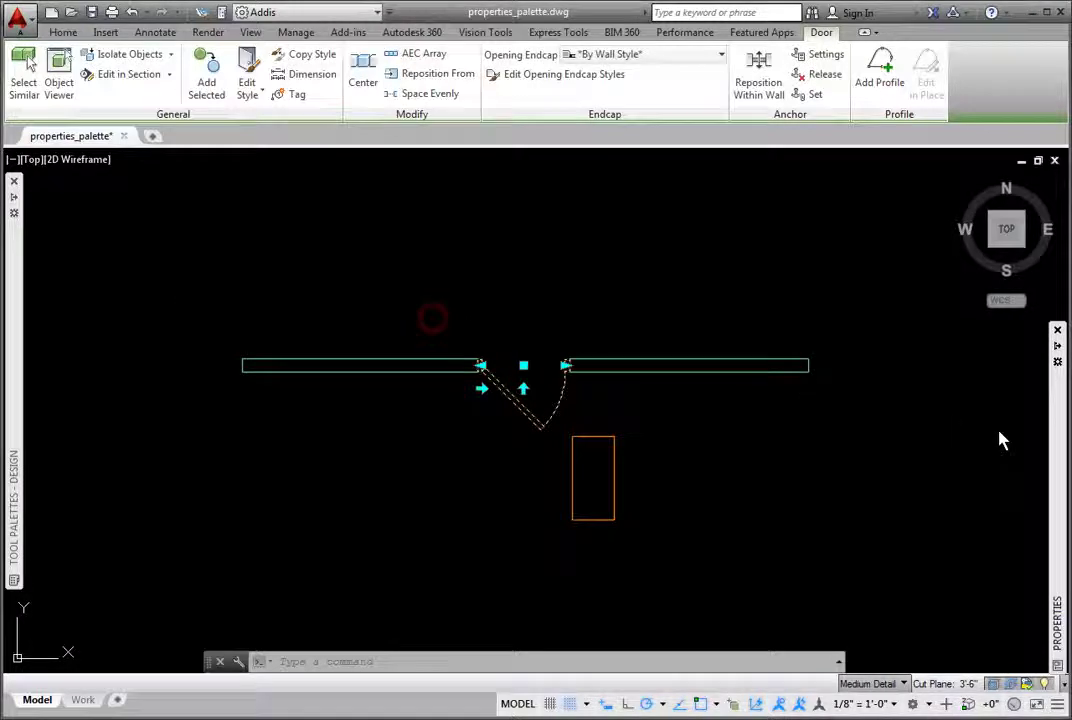
Set the door's Swing display component colour to Blue
mouse_move(1063, 450)
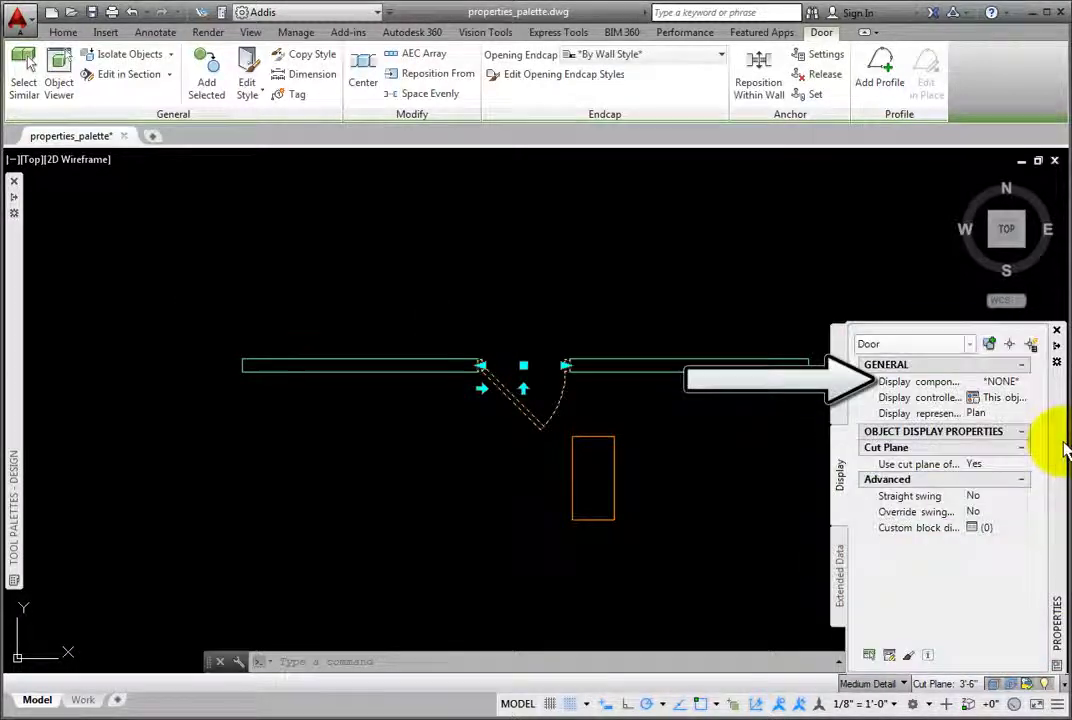
click(1018, 383)
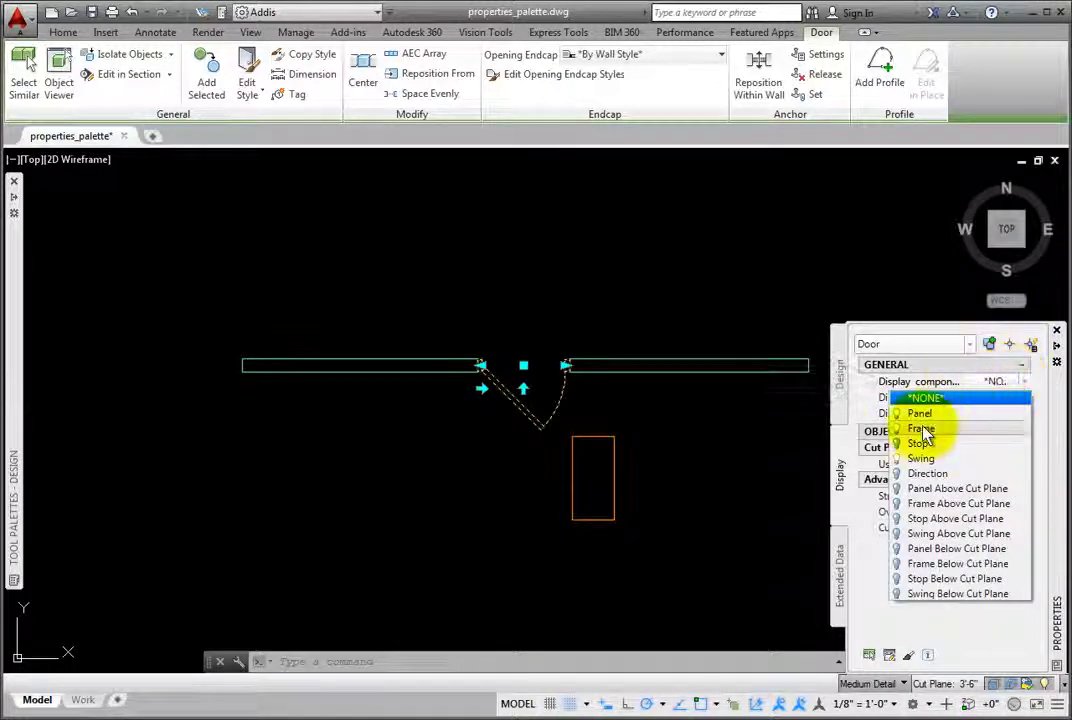
click(920, 459)
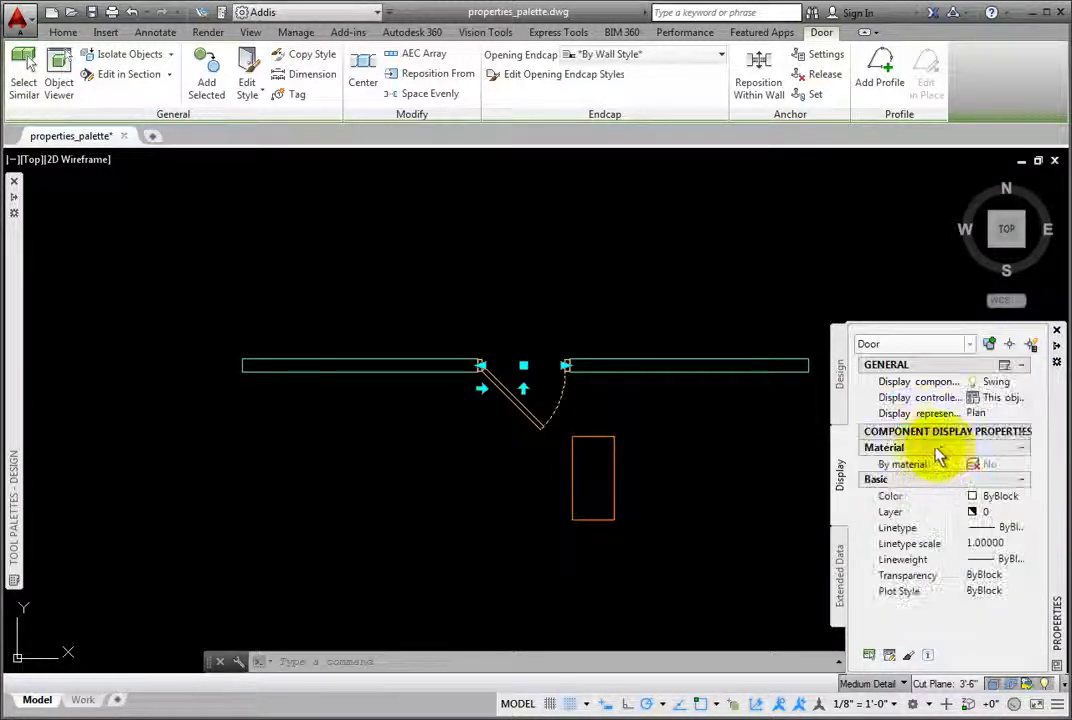
click(1005, 498)
click(990, 603)
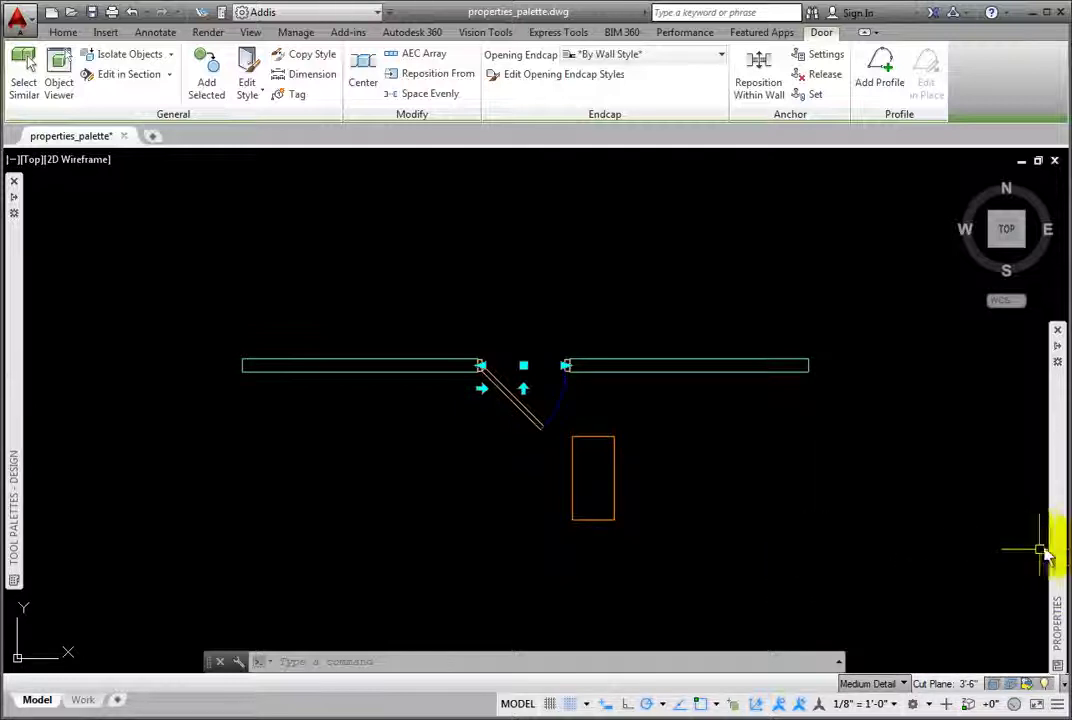
Check the door's extended data, then draw a Stud-4 GWB wall above the plan
mouse_move(1048, 555)
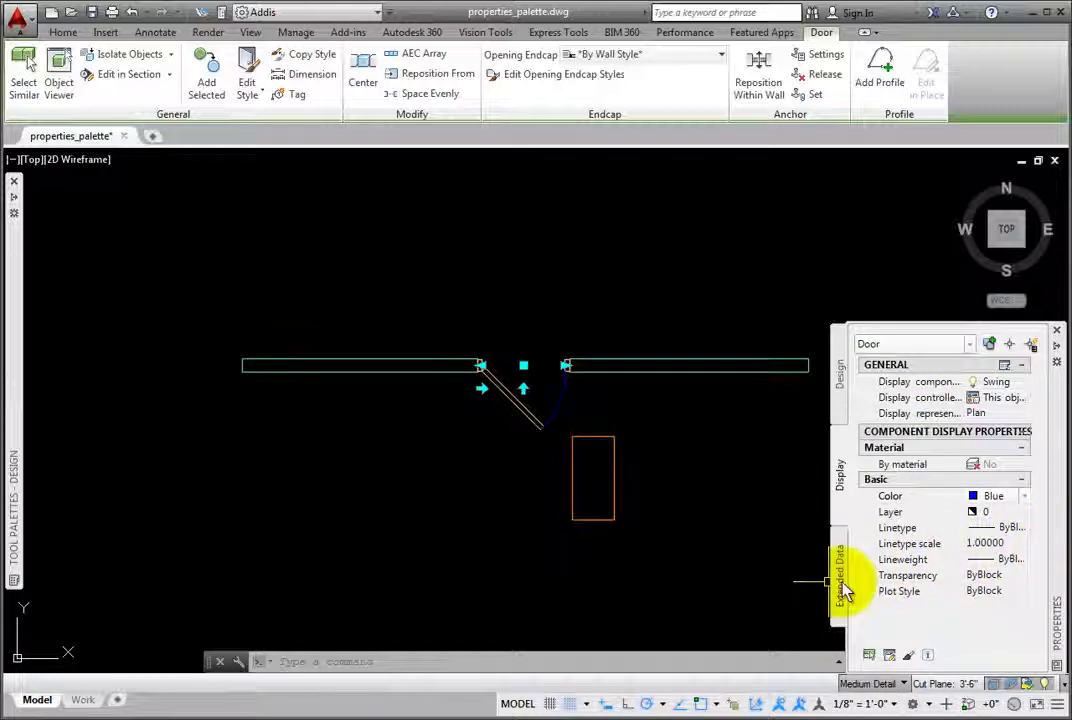
click(843, 588)
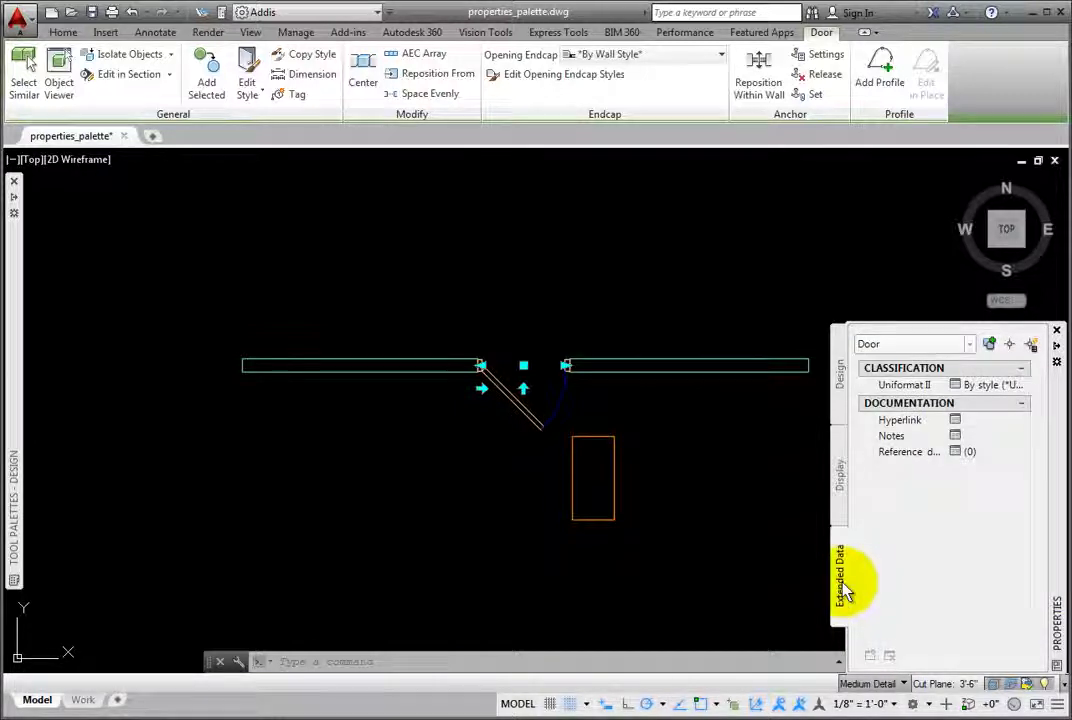
mouse_move(19, 322)
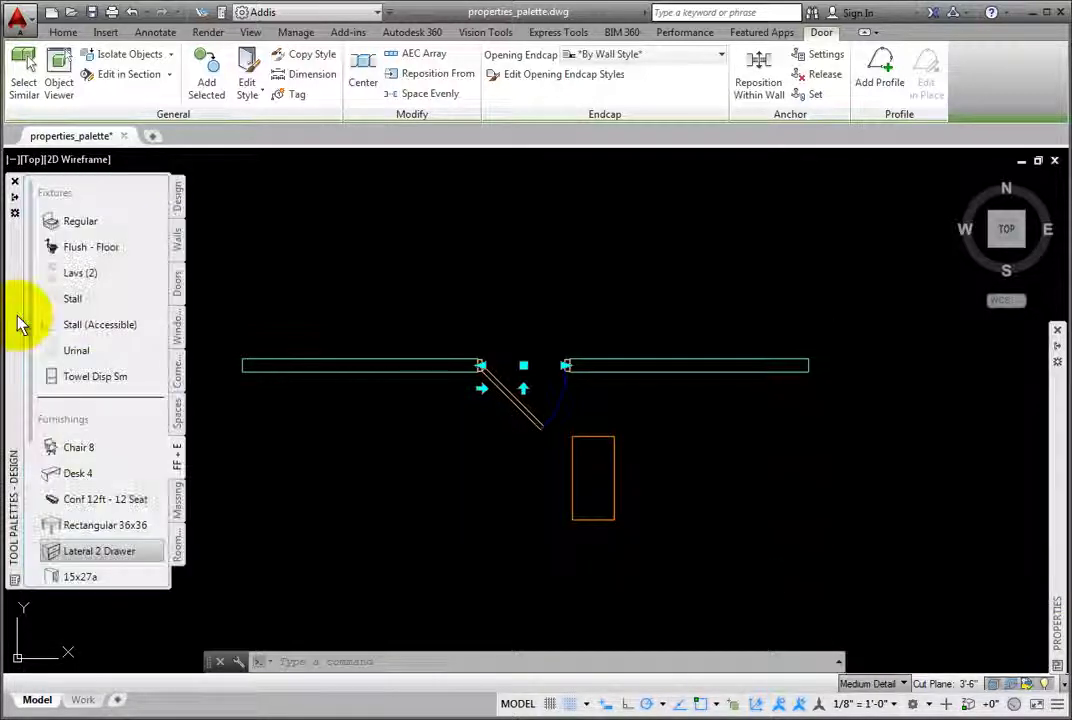
click(176, 243)
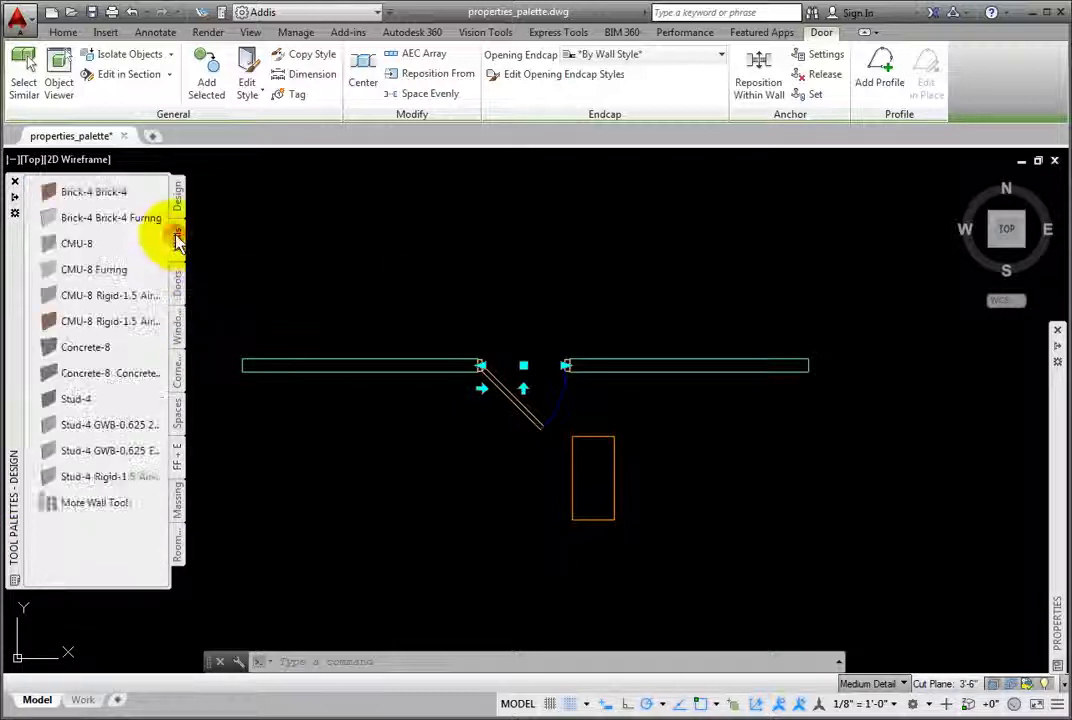
click(95, 450)
click(258, 249)
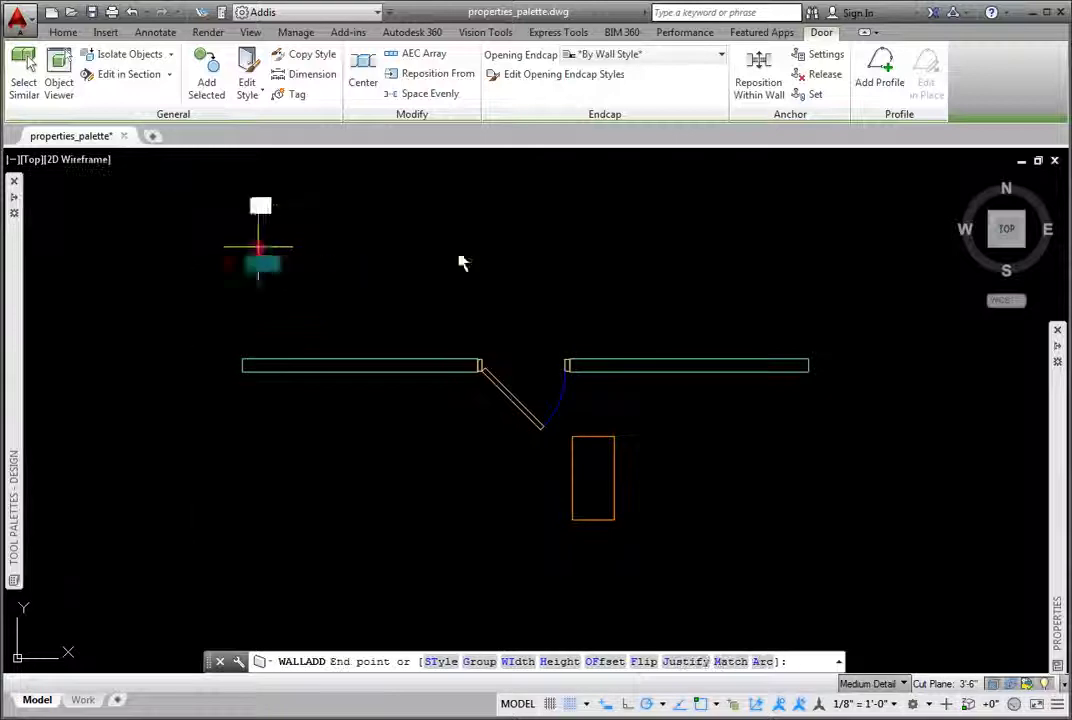
click(716, 252)
key(Return)
Select the new stud wall and review its WallStyles property set
click(711, 254)
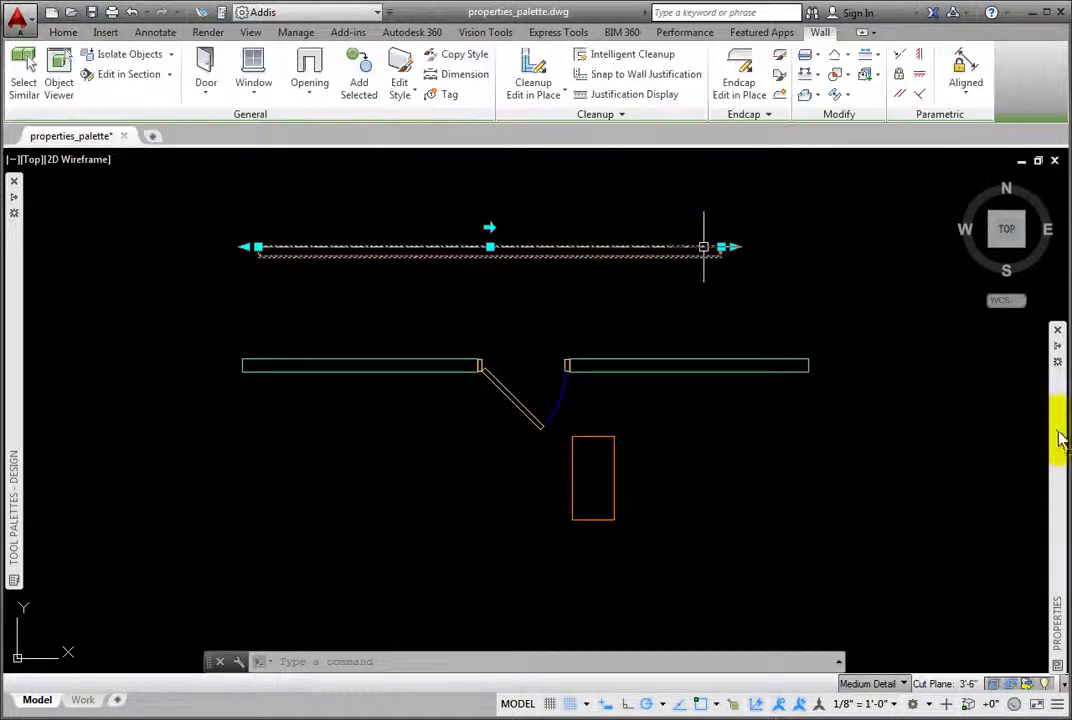
mouse_move(1060, 445)
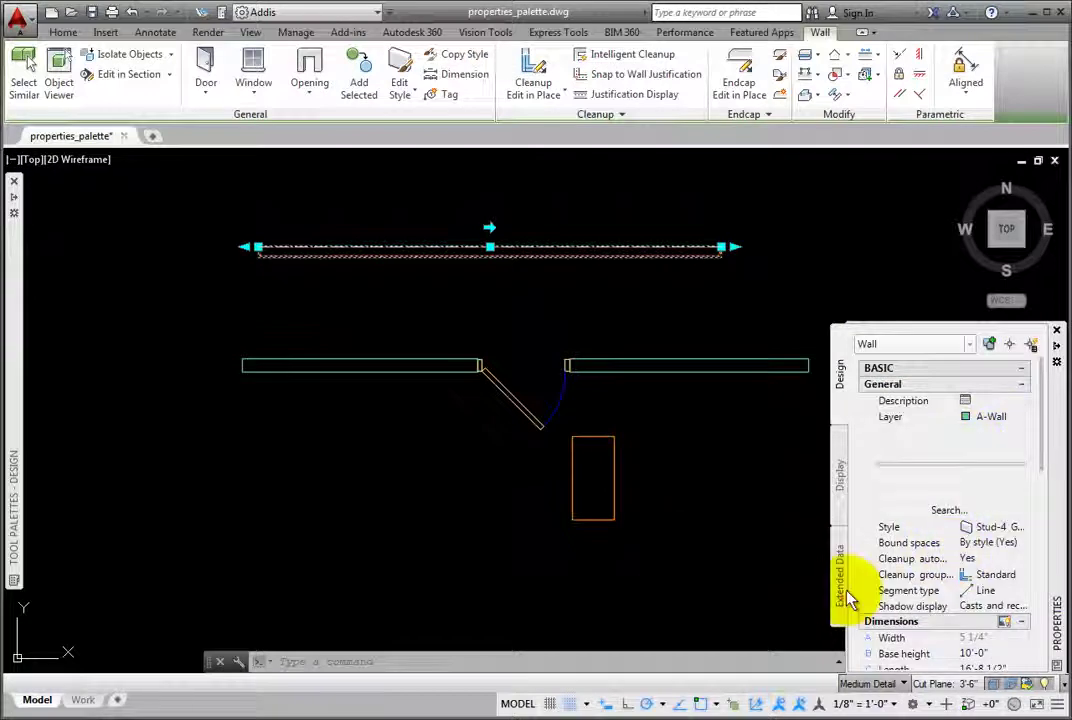
click(843, 590)
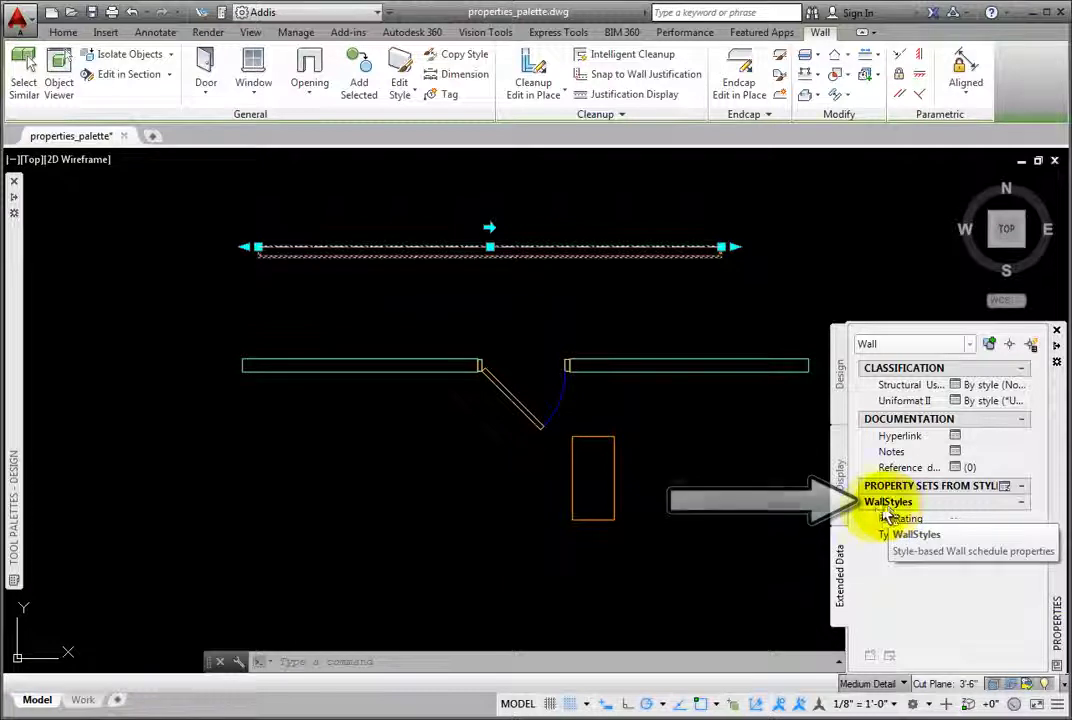
Place a Hinged - Single door in the top stud wall
key(Escape)
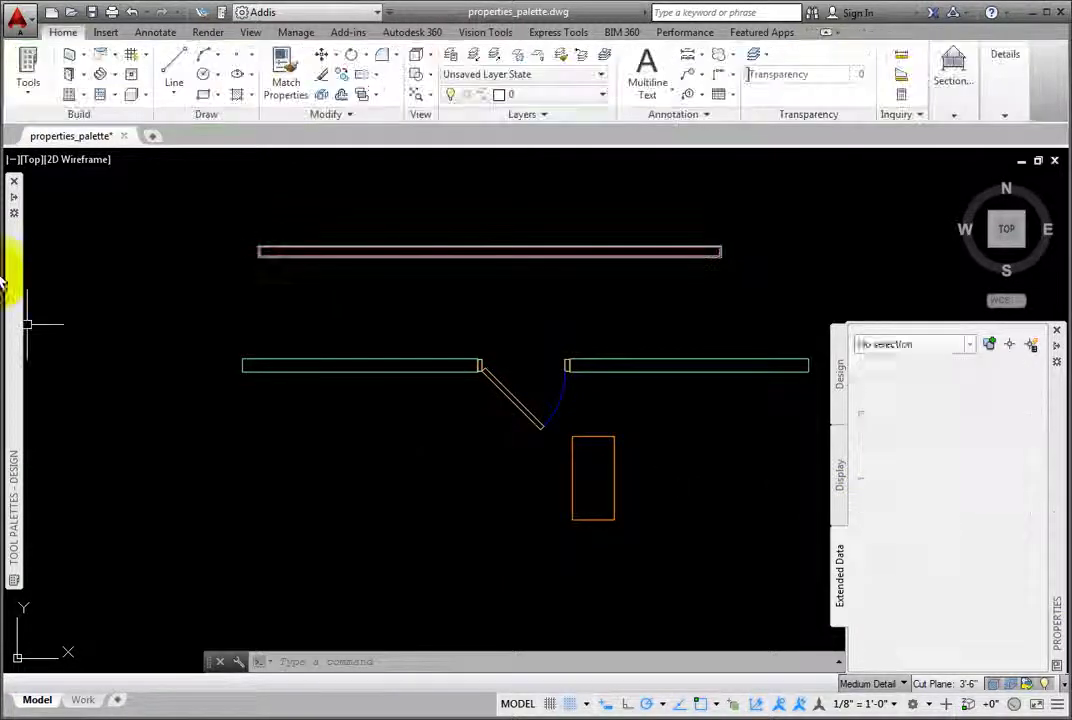
mouse_move(12, 275)
click(177, 284)
click(118, 347)
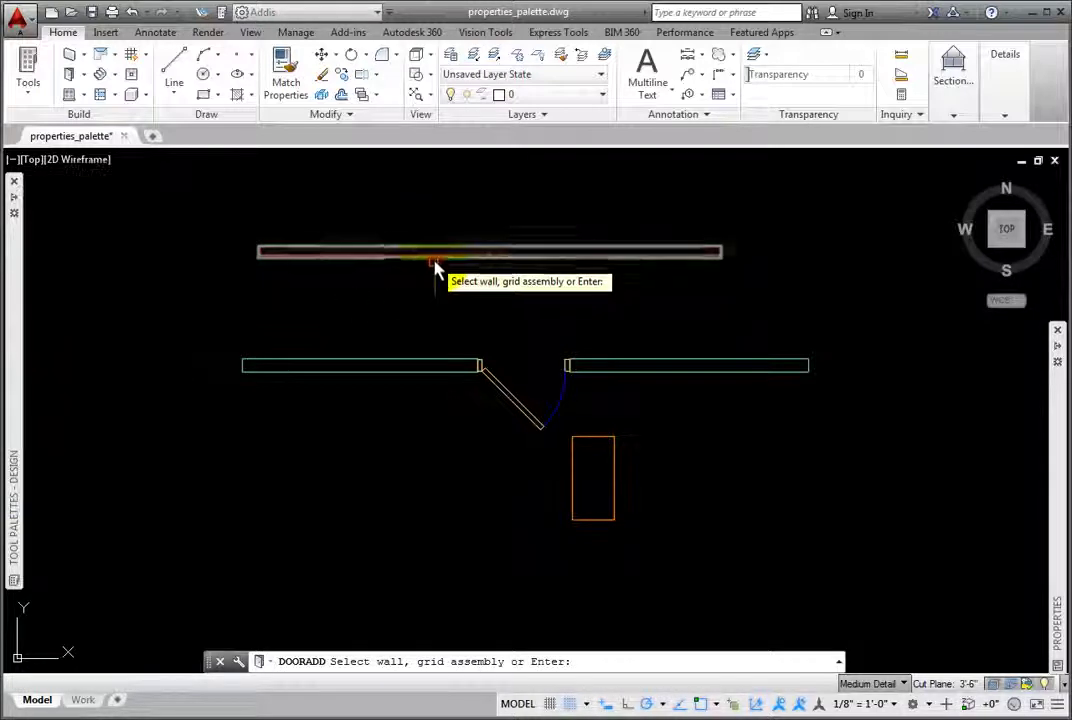
click(434, 272)
click(428, 284)
key(Return)
Review the new door's DoorStyles, FrameStyles and ManufacturerStyles property sets
click(471, 287)
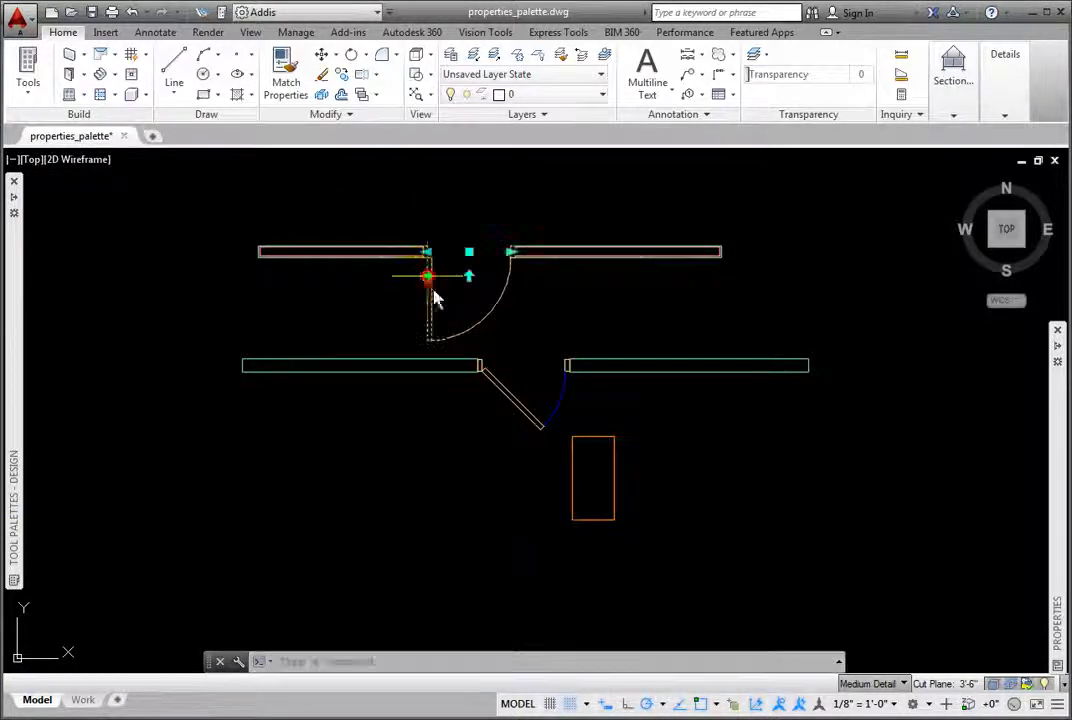
mouse_move(1058, 530)
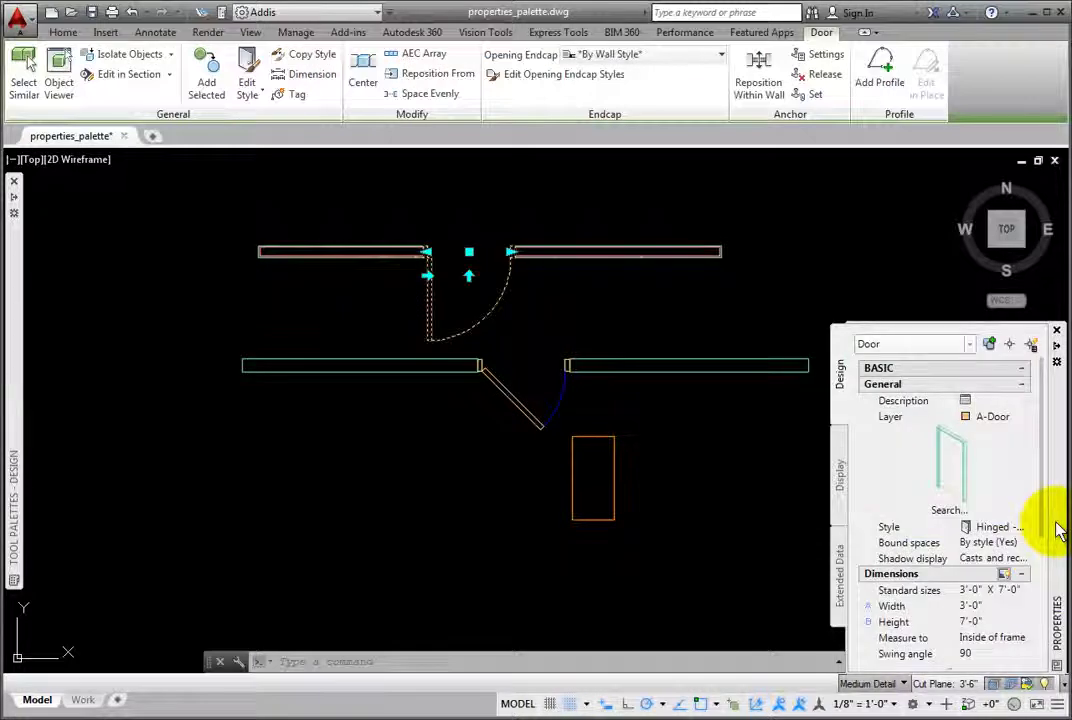
click(841, 572)
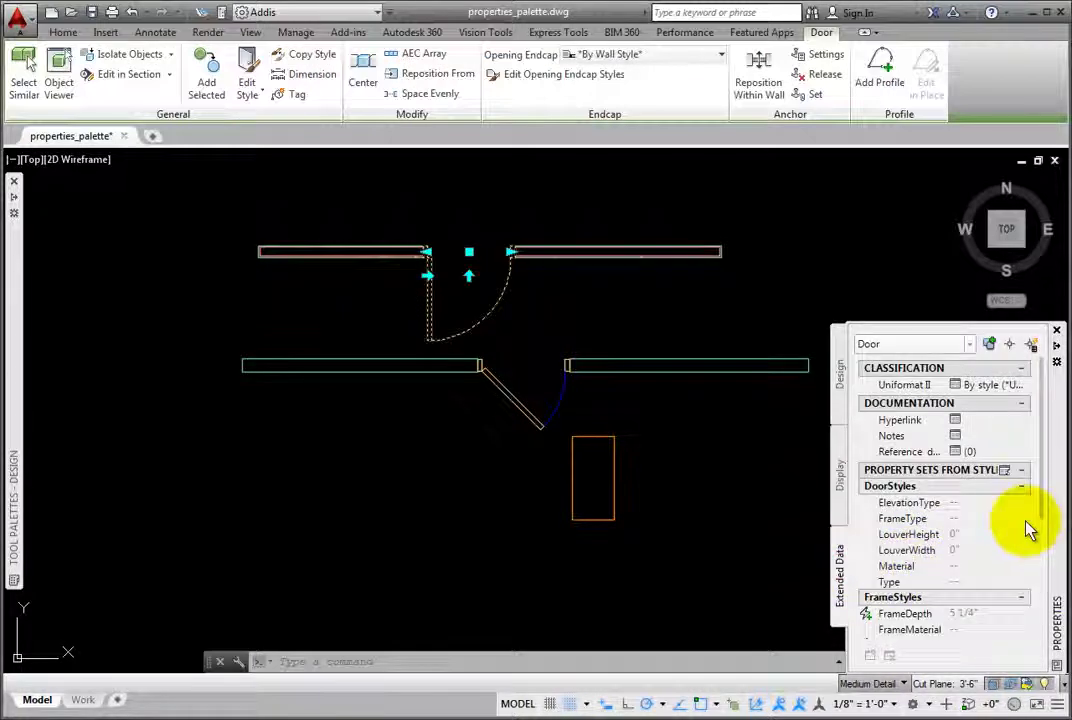
drag(1042, 505, 1050, 678)
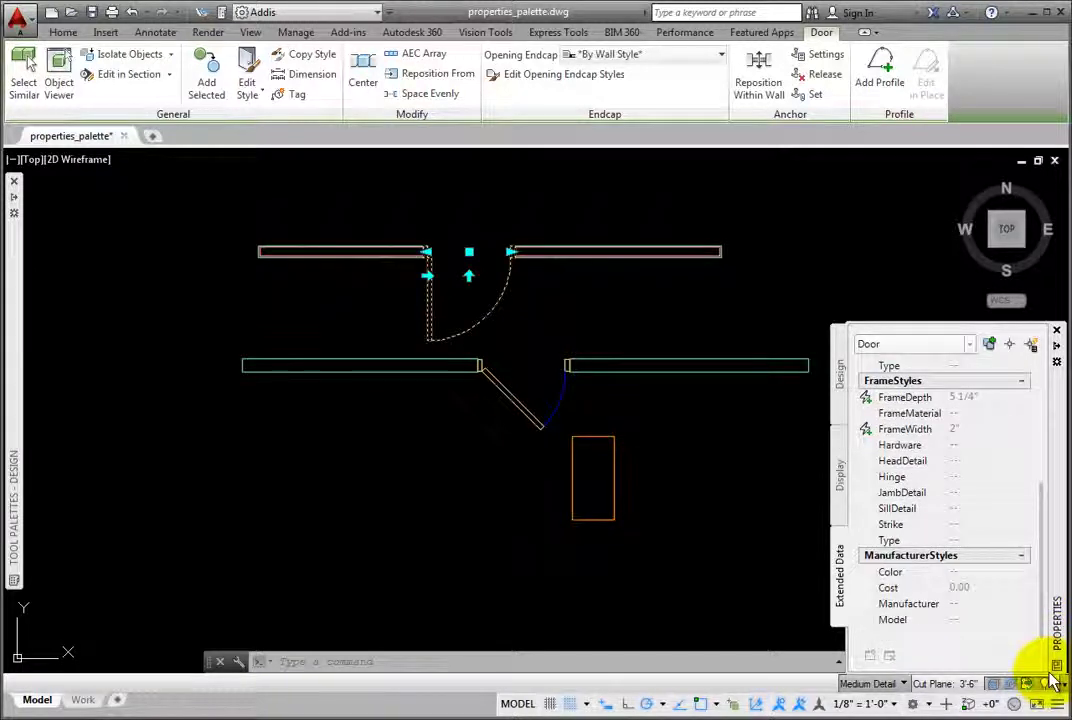